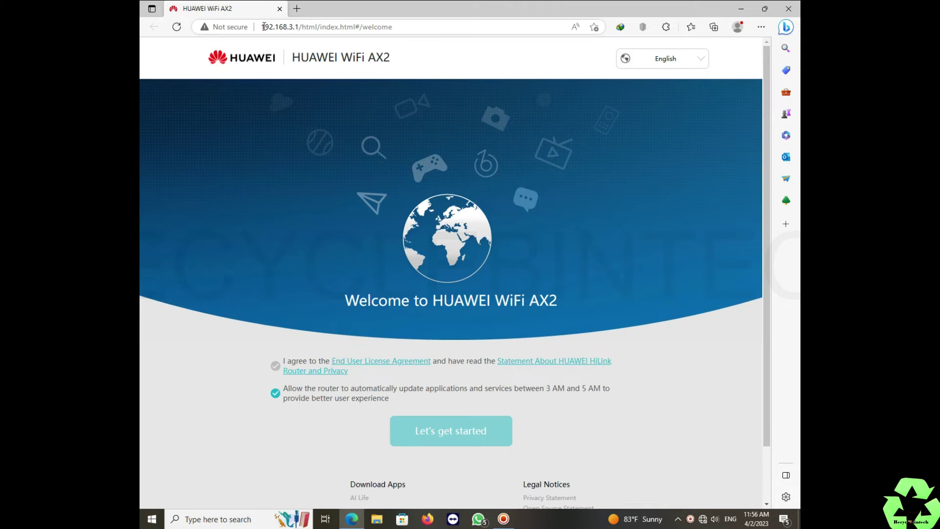
Step: Agree to the End User License Agreement and HiLink privacy statement on the welcome page
{"action": "left_click_drag", "start_coordinate": [261, 27], "coordinate": [300, 26]}
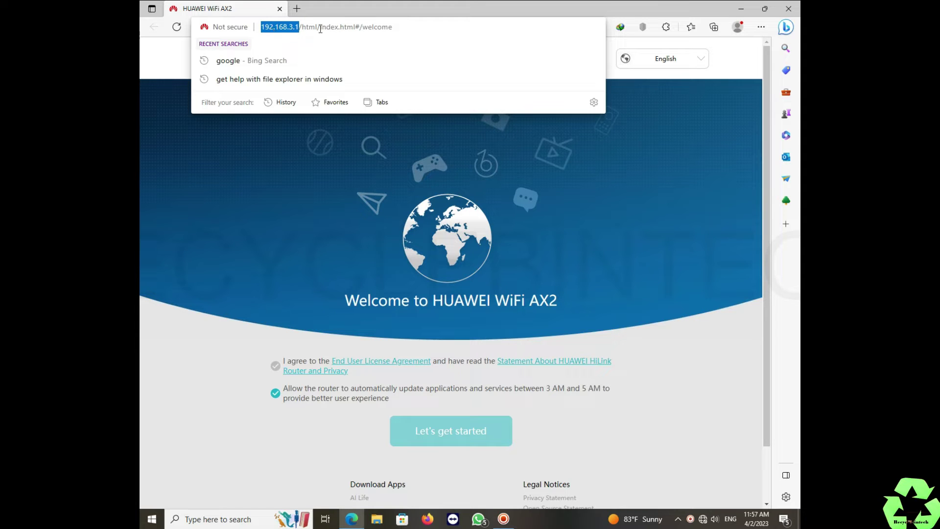
{"action": "left_click", "coordinate": [674, 188]}
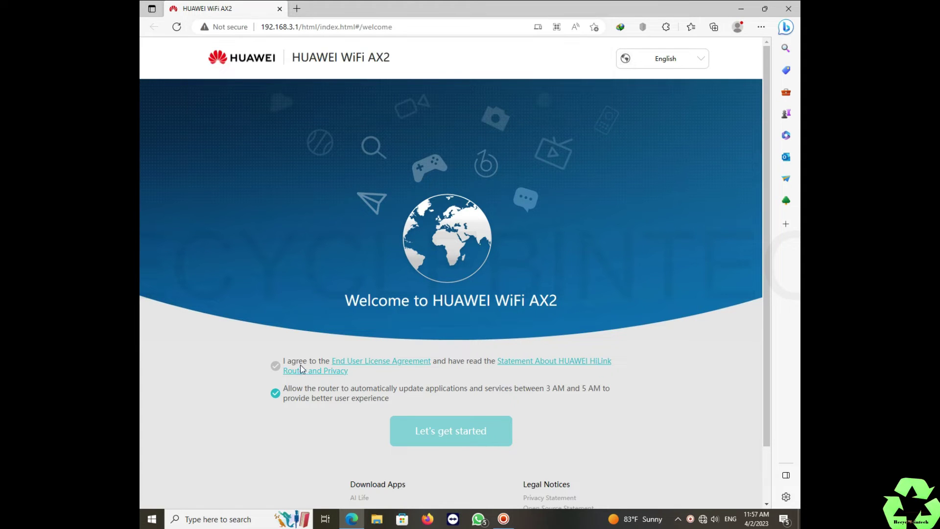
{"action": "left_click", "coordinate": [276, 366]}
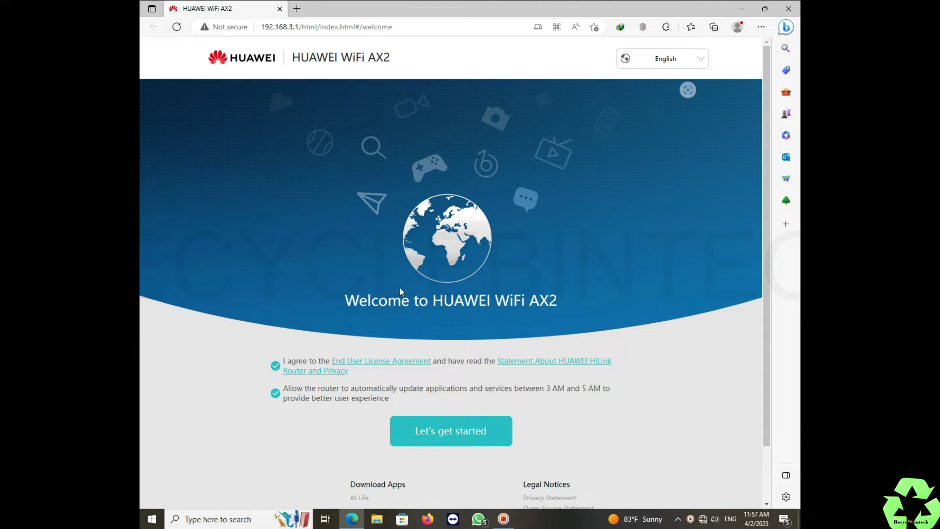
{"action": "scroll", "coordinate": [489, 403], "scroll_direction": "down", "scroll_amount": 2}
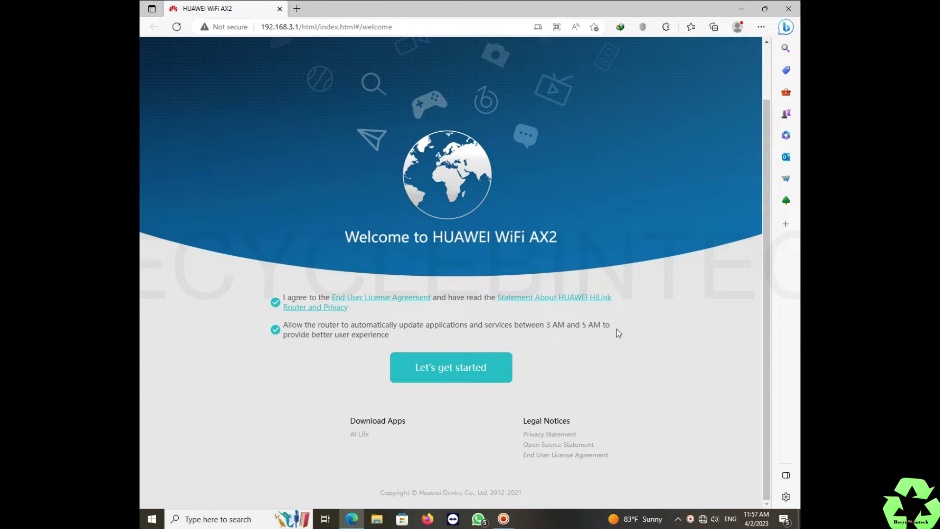
Step: Start the router setup and choose to configure network settings without a network cable
{"action": "left_click", "coordinate": [453, 377]}
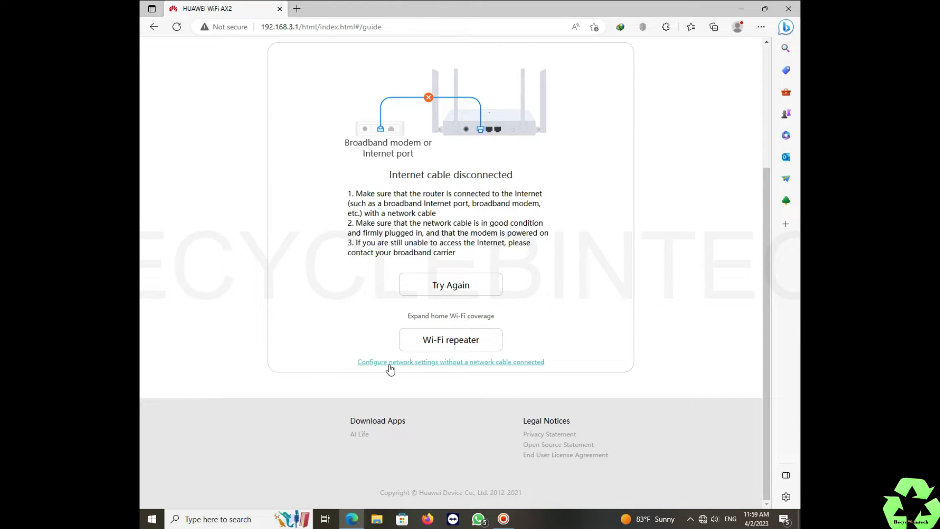
{"action": "left_click", "coordinate": [512, 364]}
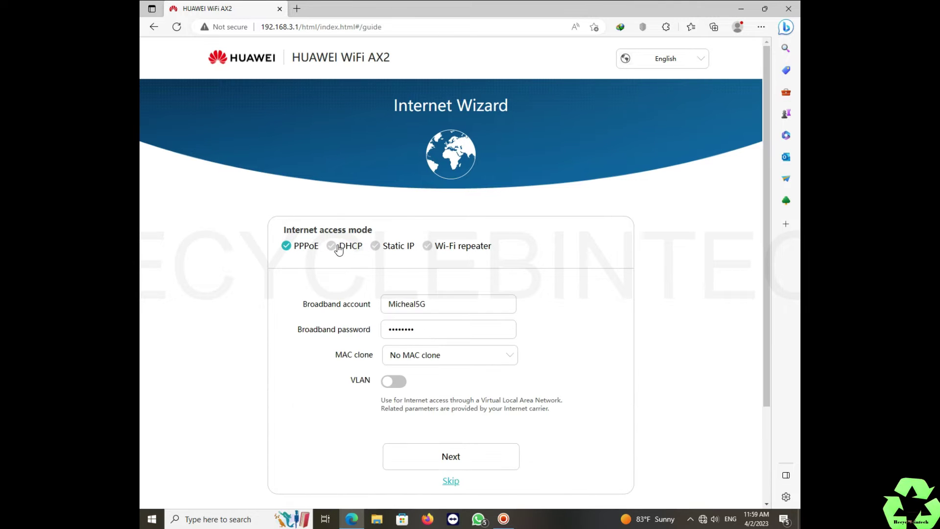
Step: Clear the prefilled PPPoE broadband account name and password
{"action": "left_click", "coordinate": [338, 247]}
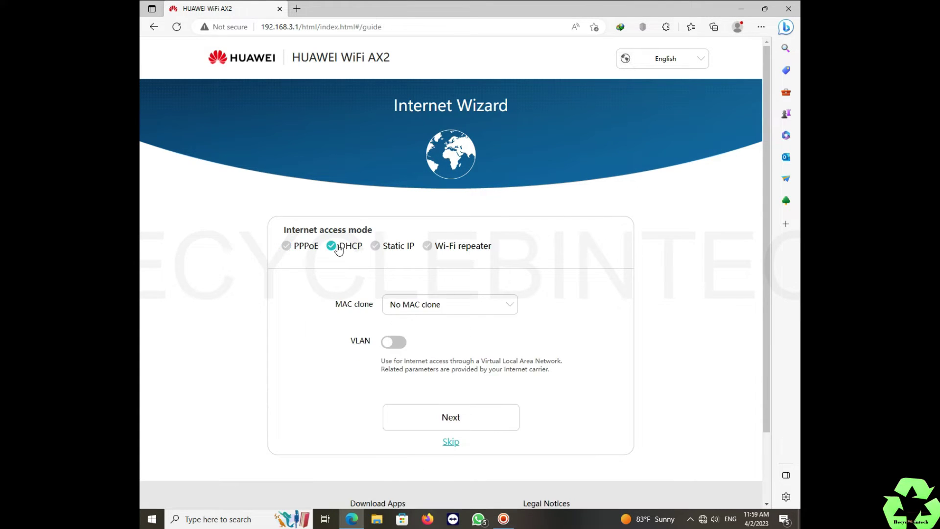
{"action": "left_click", "coordinate": [302, 247]}
{"action": "left_click_drag", "start_coordinate": [445, 304], "coordinate": [331, 293]}
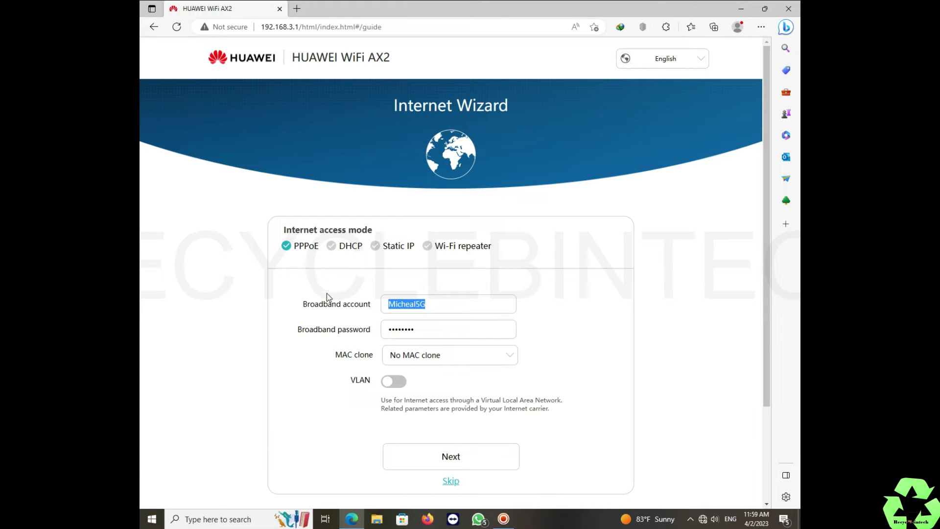
{"action": "key", "text": "BackSpace"}
{"action": "left_click", "coordinate": [389, 331]}
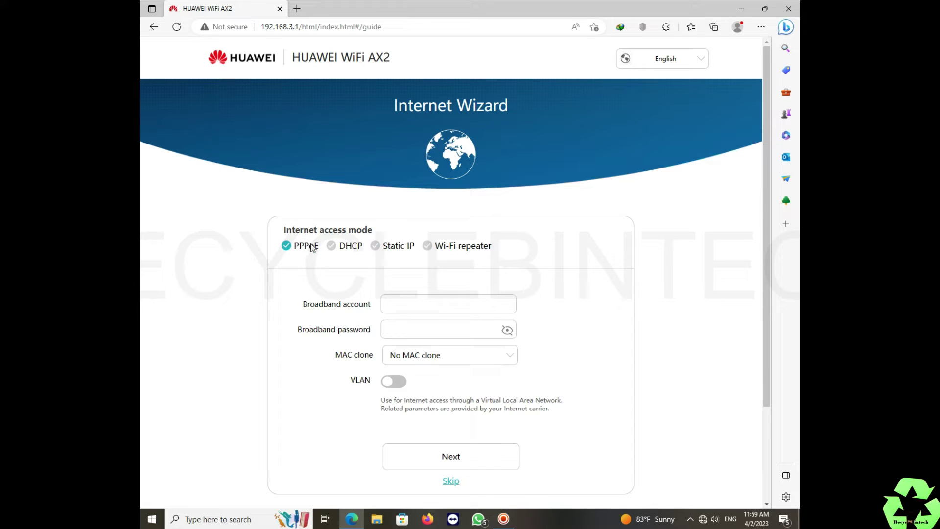
Step: Try the DHCP, Static IP and Wi-Fi repeater modes, return to PPPoE, and continue
{"action": "left_click", "coordinate": [375, 248]}
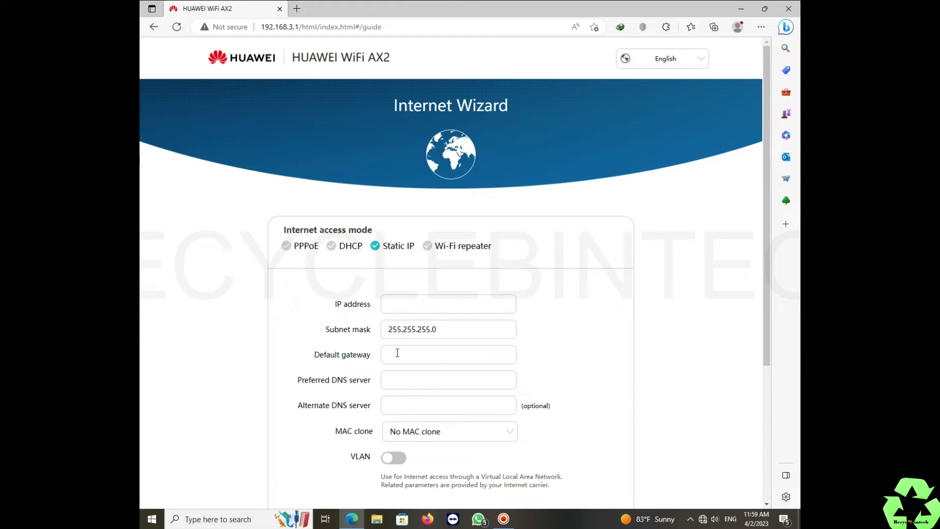
{"action": "left_click", "coordinate": [333, 249]}
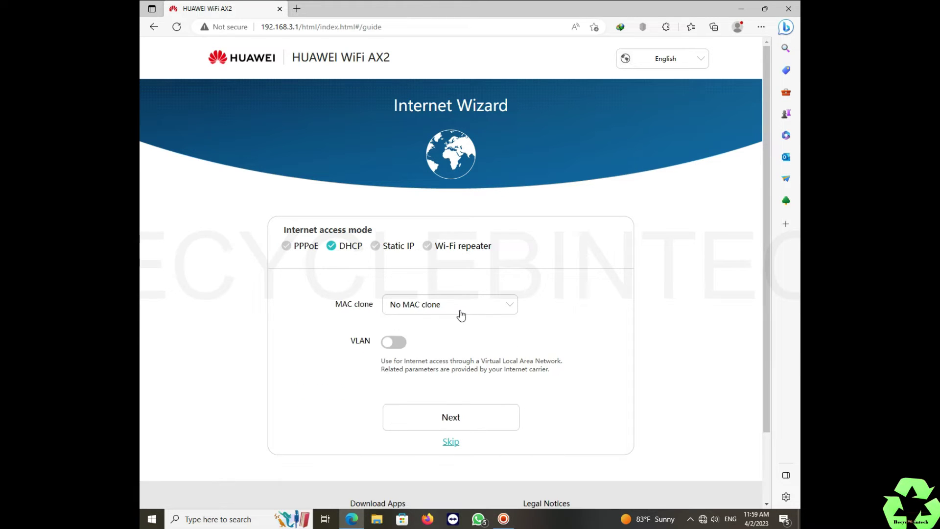
{"action": "left_click", "coordinate": [375, 248]}
{"action": "left_click", "coordinate": [428, 248]}
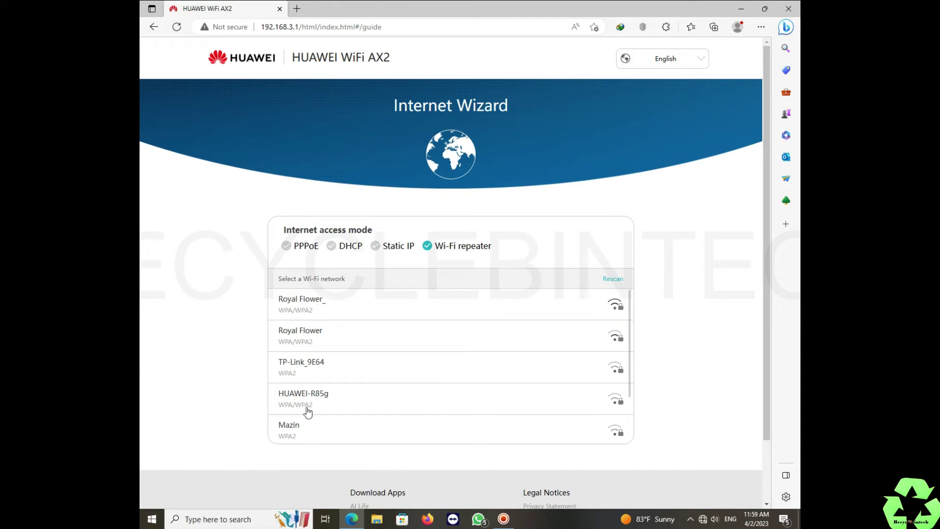
{"action": "left_click", "coordinate": [286, 246]}
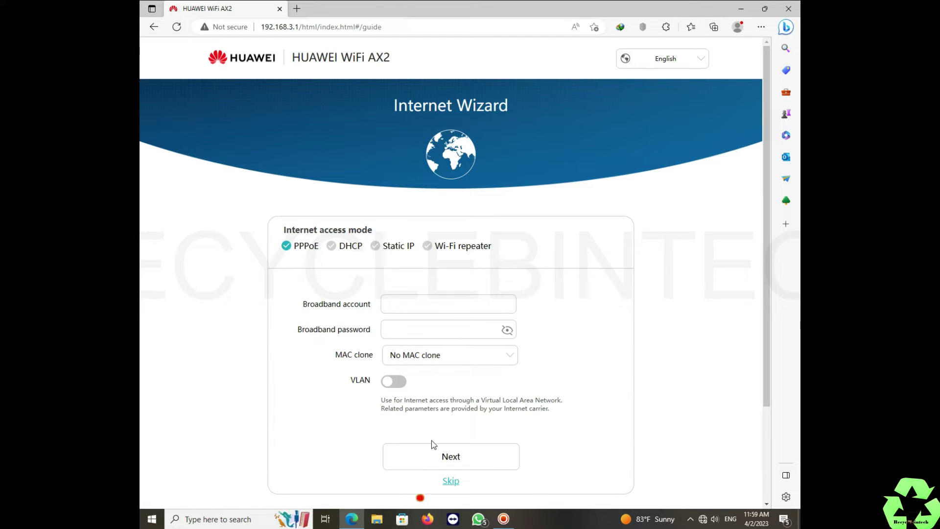
{"action": "left_click", "coordinate": [435, 456]}
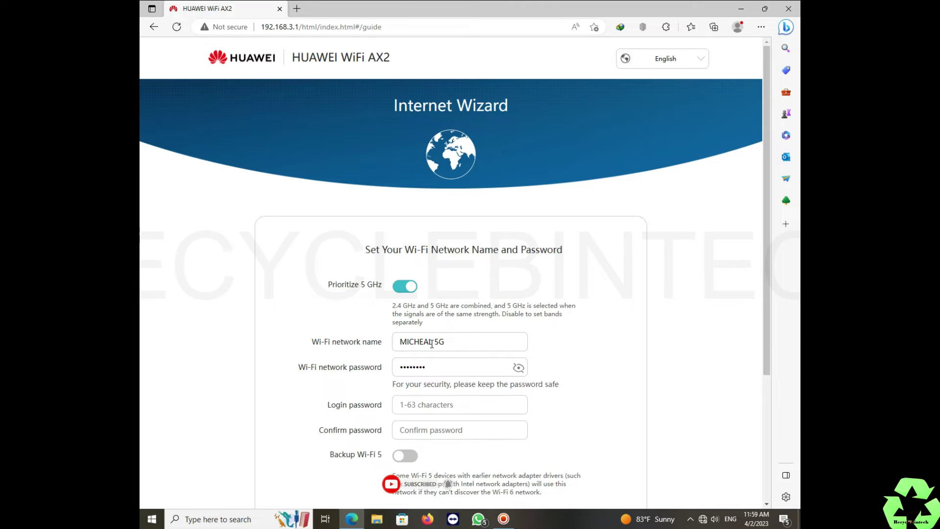
Step: Replace the existing Wi-Fi network password with a new one
{"action": "double_click", "coordinate": [442, 374]}
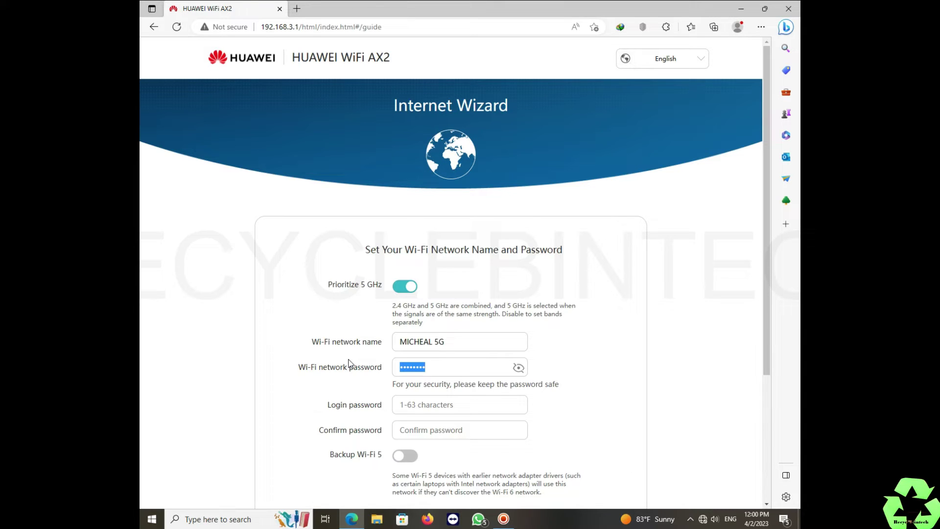
{"action": "type", "text": "12345678"}
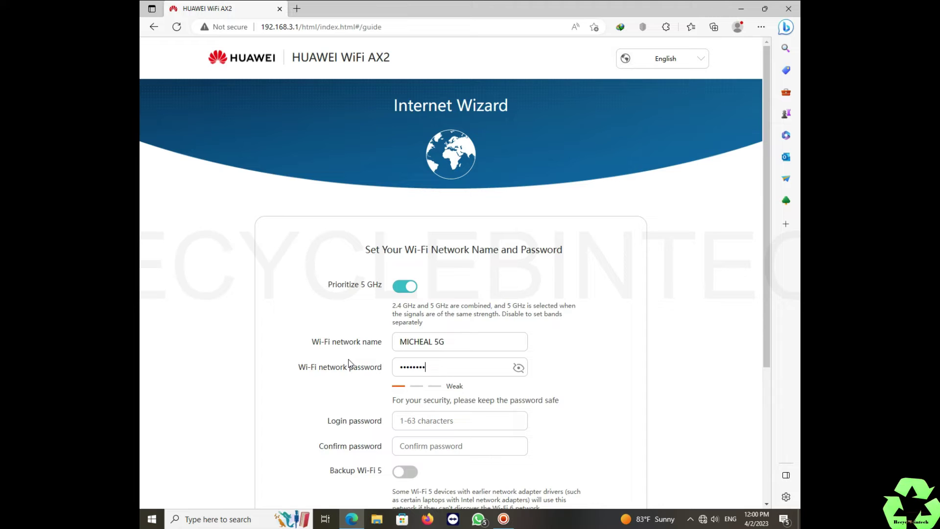
{"action": "type", "text": "9"}
{"action": "scroll", "coordinate": [594, 448], "scroll_direction": "down", "scroll_amount": 2}
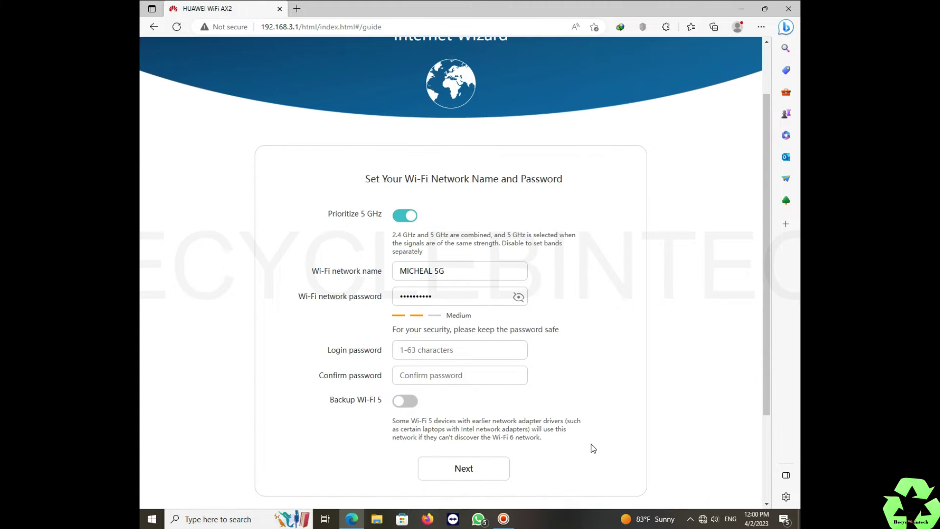
Step: Set and confirm a matching router login password, then submit the Wi-Fi settings
{"action": "left_click", "coordinate": [439, 350]}
{"action": "type", "text": "admin"}
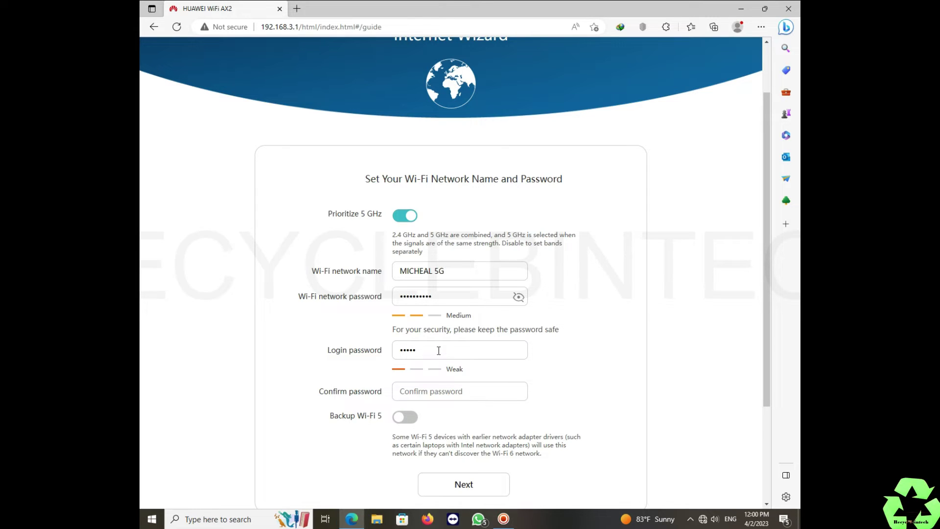
{"action": "type", "text": "1234"}
{"action": "key", "text": "Tab"}
{"action": "type", "text": "admin1234"}
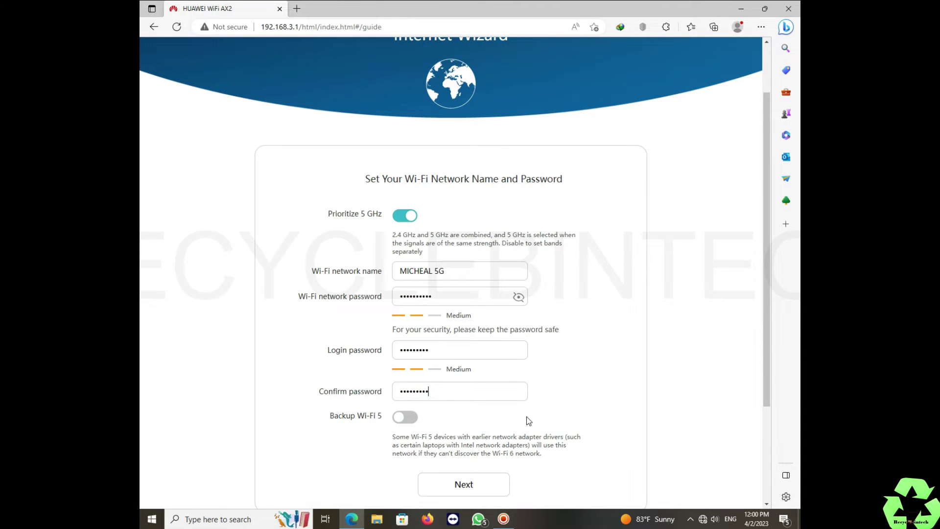
{"action": "scroll", "coordinate": [525, 417], "scroll_direction": "down", "scroll_amount": 3}
{"action": "left_click", "coordinate": [448, 355]}
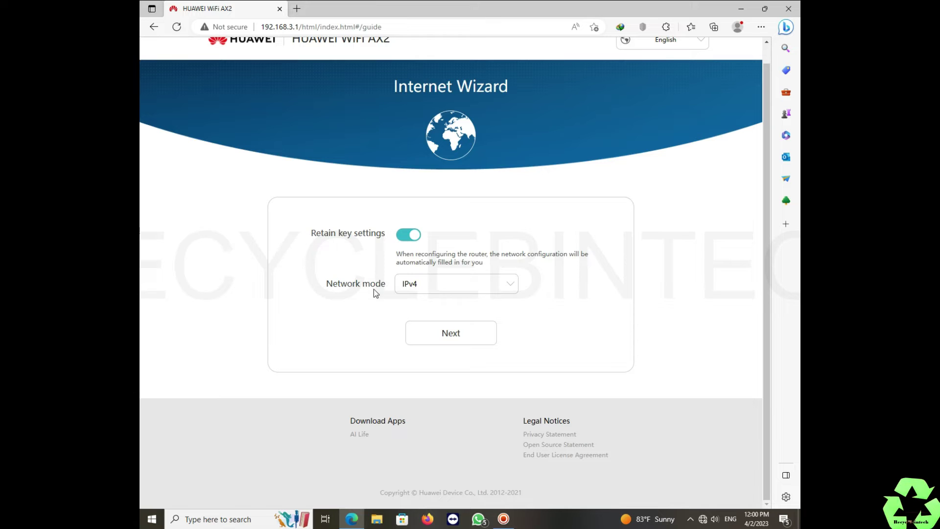
Step: Apply the configuration with Retain key settings on and IPv4, then wait for the Wi-Fi restart
{"action": "left_click", "coordinate": [466, 344]}
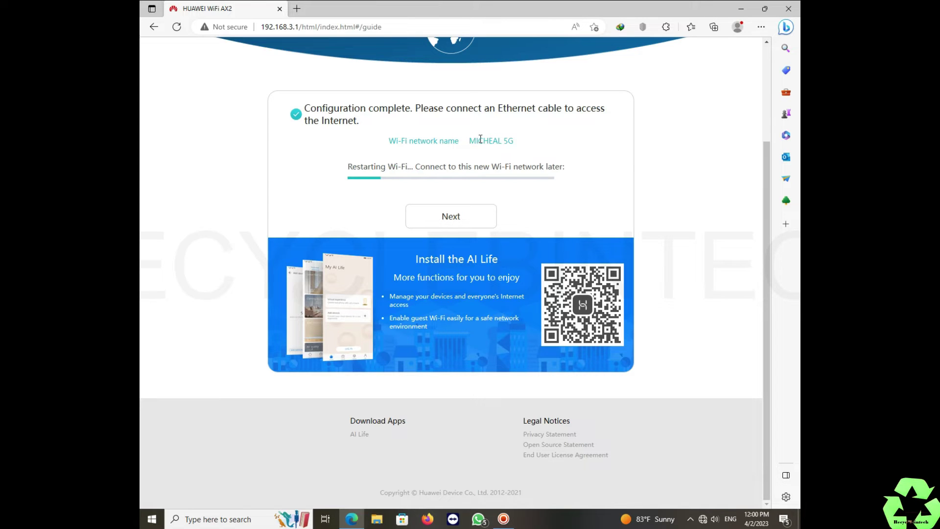
{"action": "left_click_drag", "start_coordinate": [468, 142], "coordinate": [524, 143]}
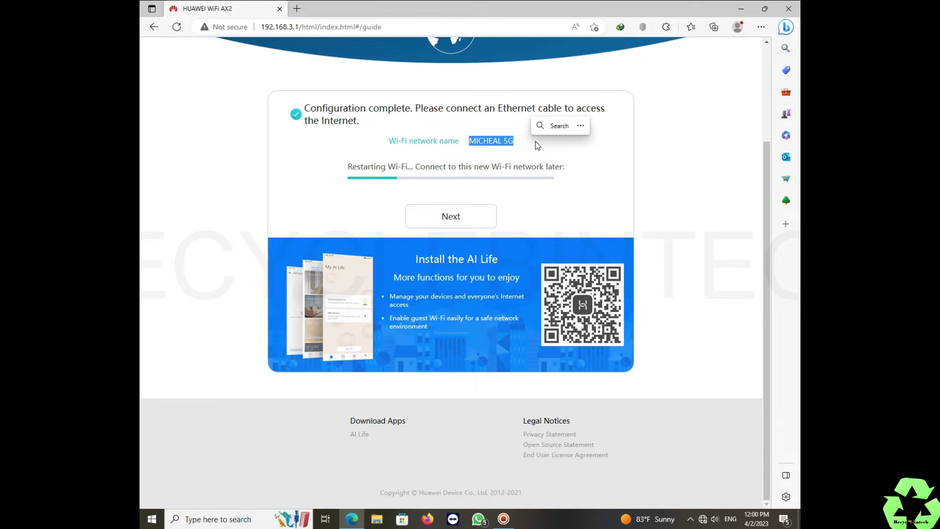
{"action": "left_click", "coordinate": [533, 149]}
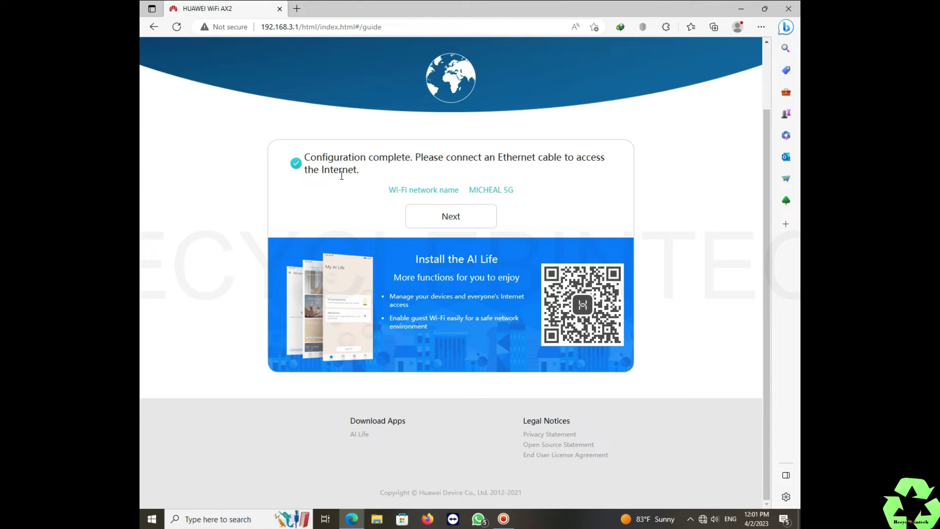
Step: Disconnect from and rejoin the router's new Wi-Fi network in the taskbar flyout
{"action": "left_click", "coordinate": [703, 520]}
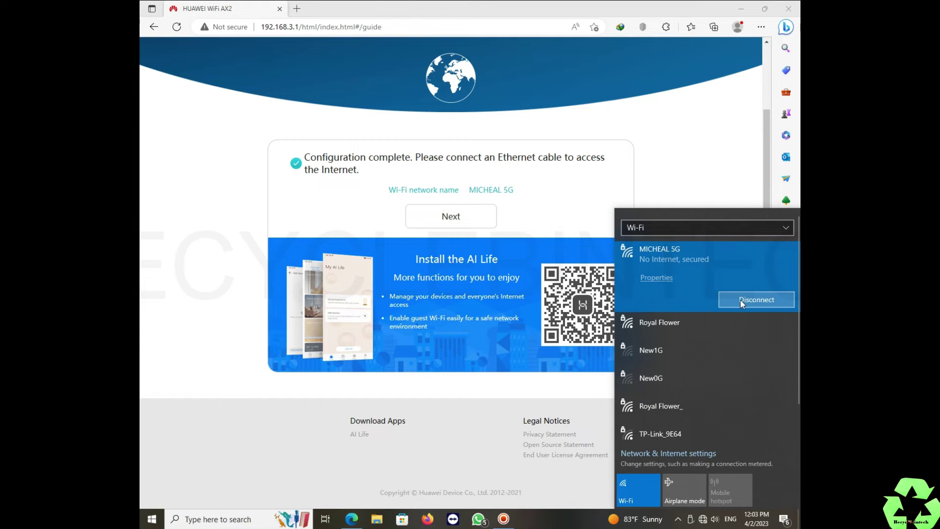
{"action": "left_click", "coordinate": [741, 300]}
{"action": "left_click", "coordinate": [742, 300]}
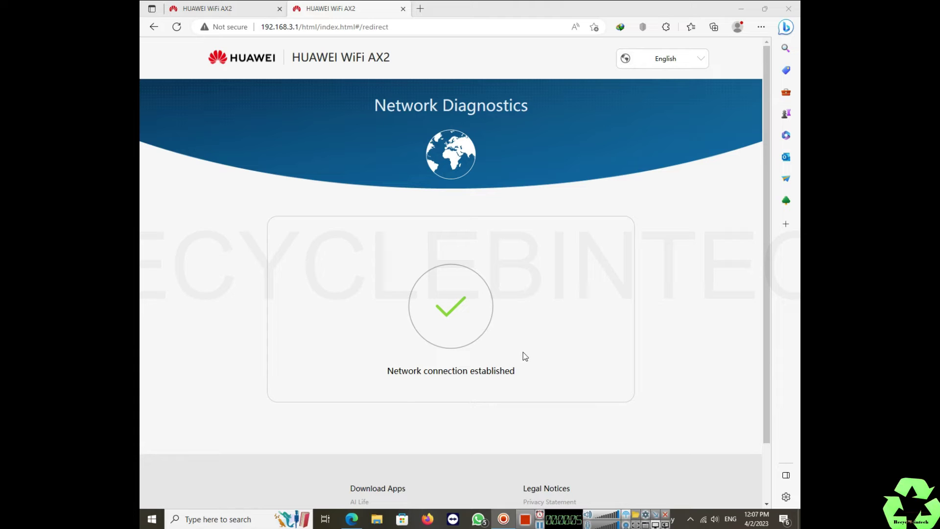
Step: Confirm the Wi-Fi connection and the 'Network connection established' diagnostics result
{"action": "left_click", "coordinate": [704, 520]}
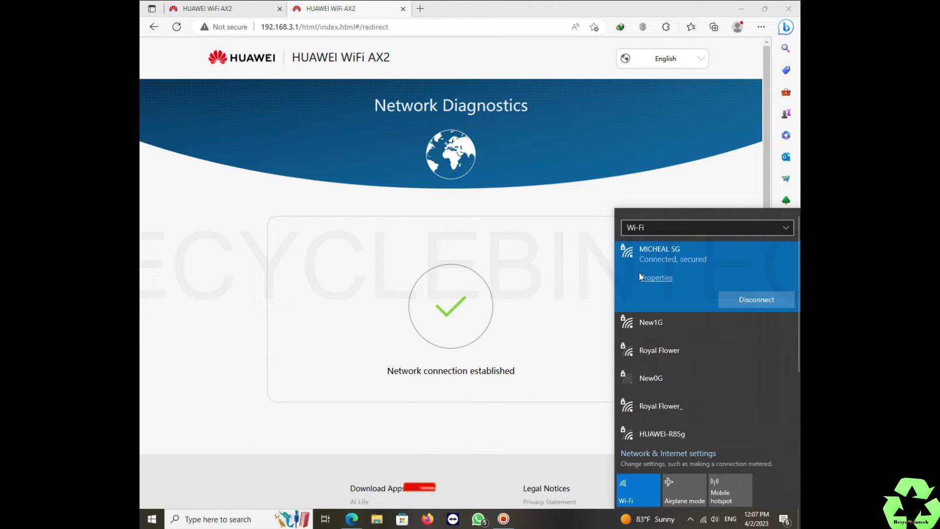
{"action": "left_click", "coordinate": [704, 143]}
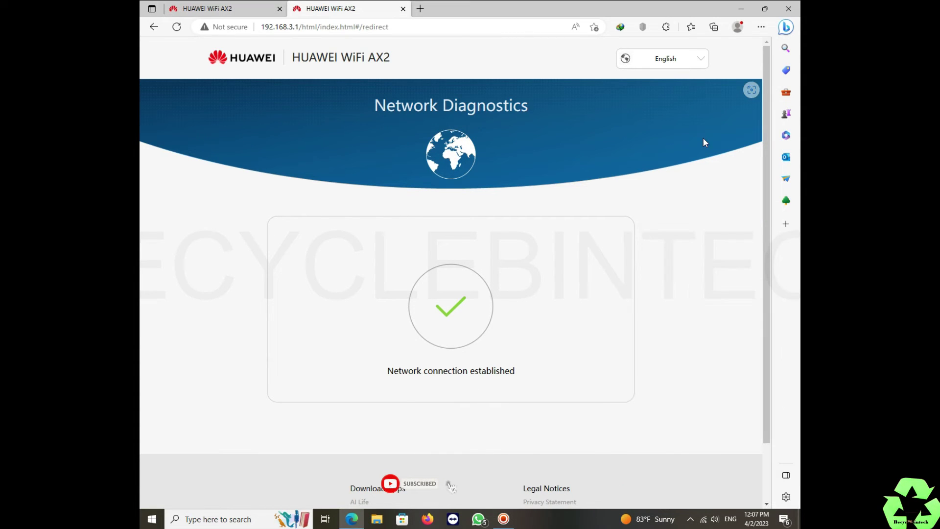
{"action": "scroll", "coordinate": [563, 310], "scroll_direction": "down", "scroll_amount": 2}
{"action": "scroll", "coordinate": [571, 311], "scroll_direction": "up", "scroll_amount": 1}
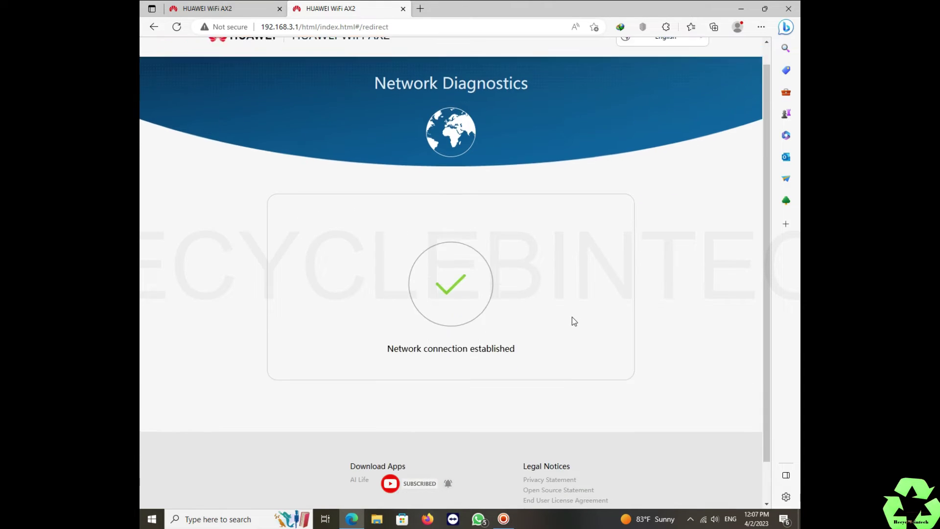
{"action": "scroll", "coordinate": [572, 322], "scroll_direction": "up", "scroll_amount": 1}
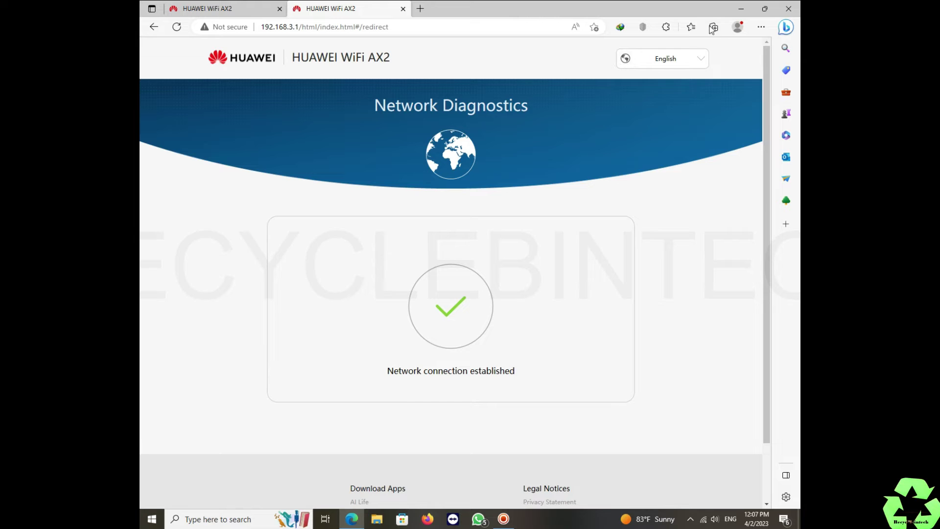
Step: Keep the interface language as English and focus the login password field
{"action": "left_click", "coordinate": [684, 62]}
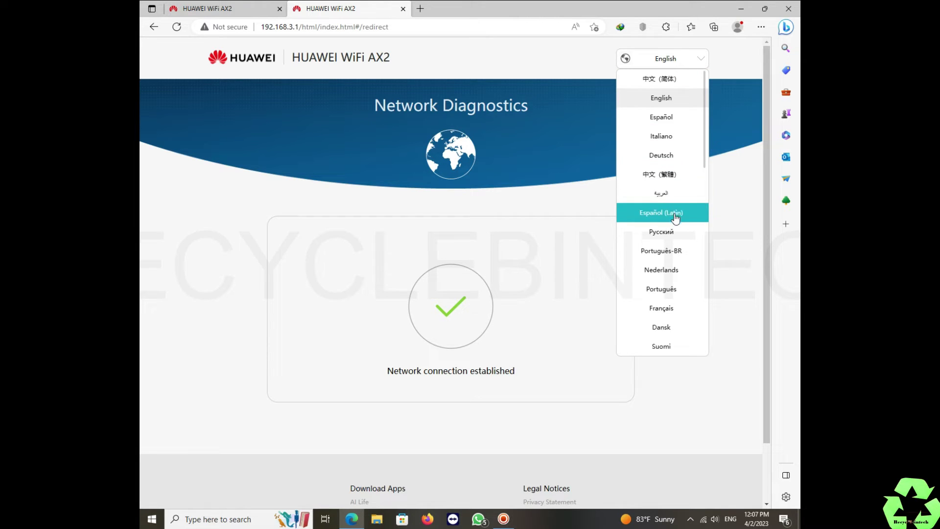
{"action": "scroll", "coordinate": [676, 218], "scroll_direction": "down", "scroll_amount": 10}
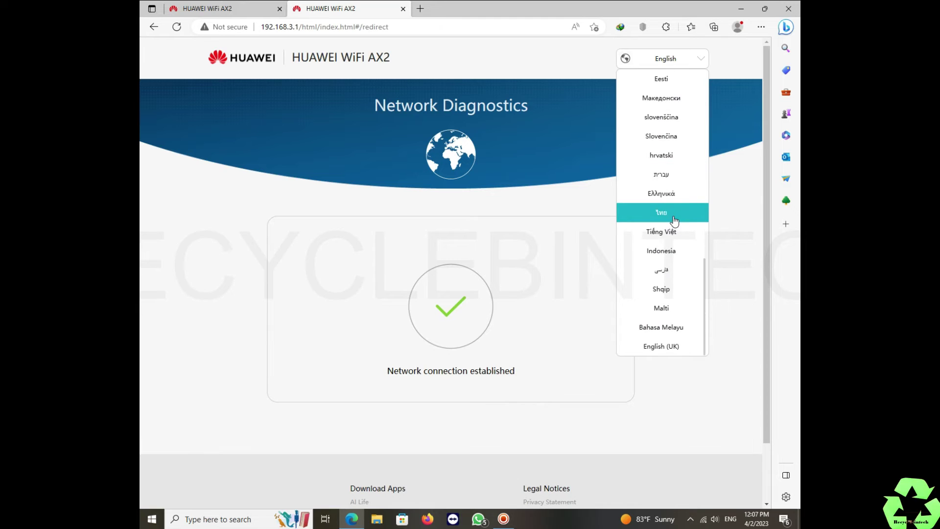
{"action": "left_click", "coordinate": [744, 244]}
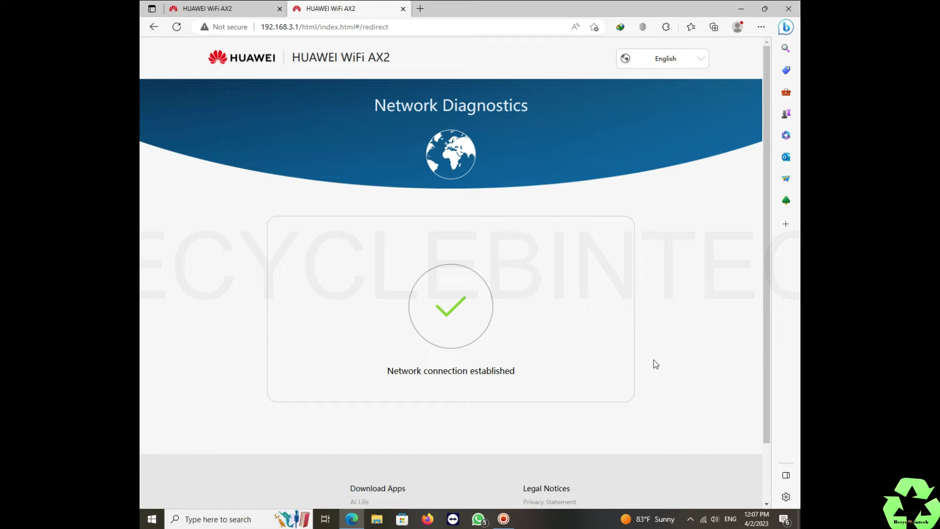
{"action": "left_click_drag", "start_coordinate": [769, 421], "coordinate": [769, 482]}
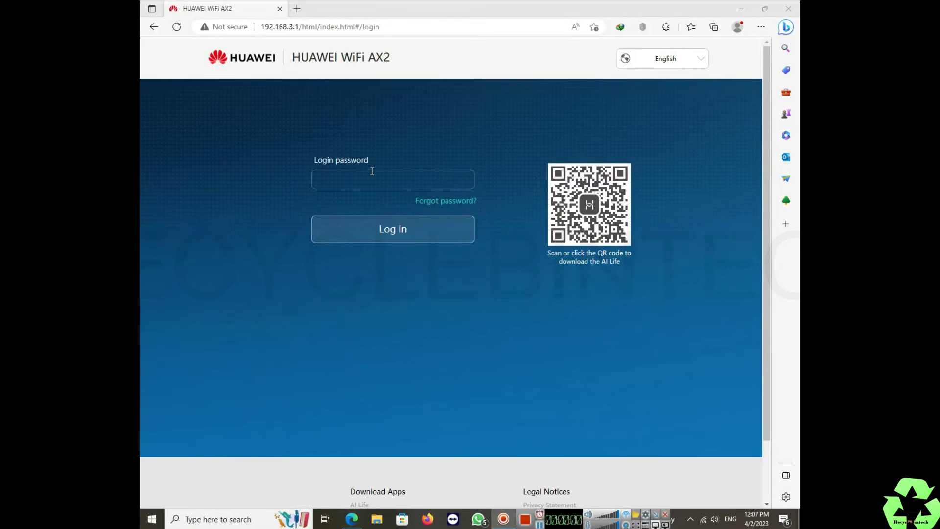
{"action": "left_click", "coordinate": [372, 171]}
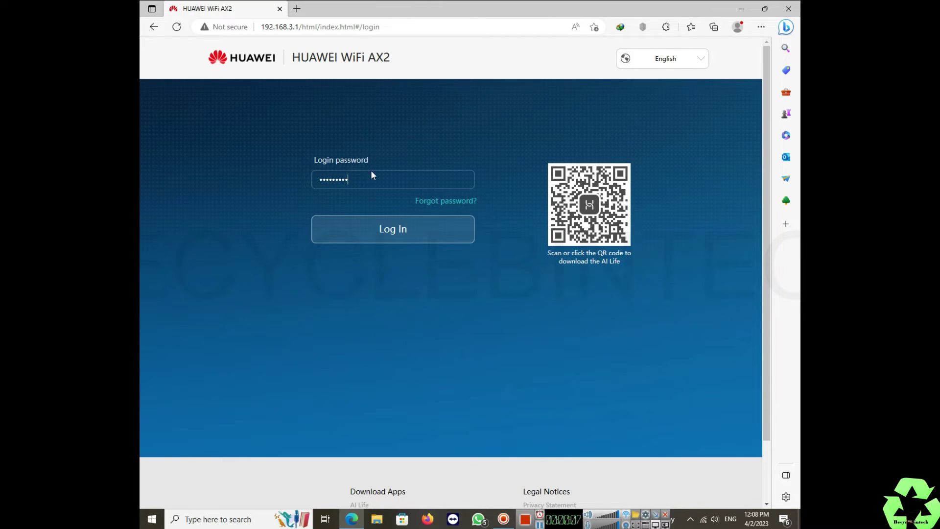
Step: Log in, view the DHCP internet connection settings, then the My Wi-Fi page
{"action": "key", "text": "Return"}
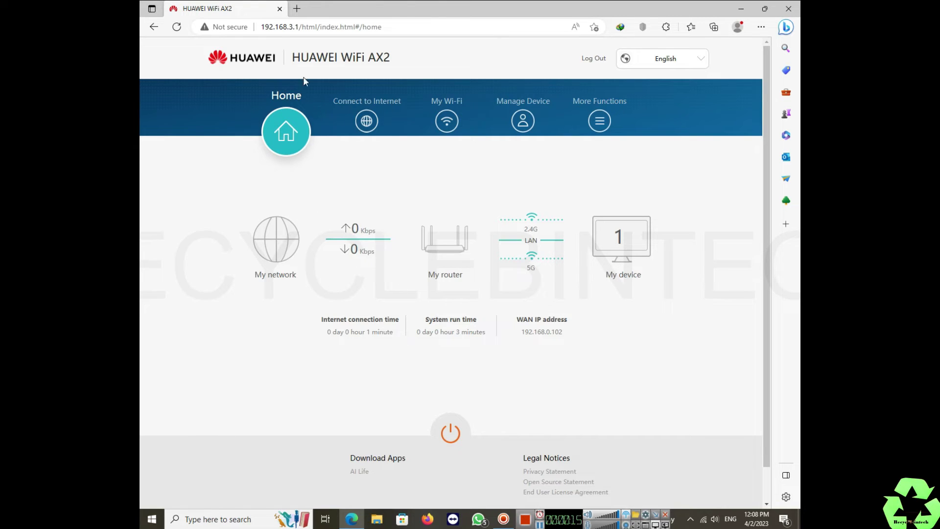
{"action": "left_click", "coordinate": [367, 128]}
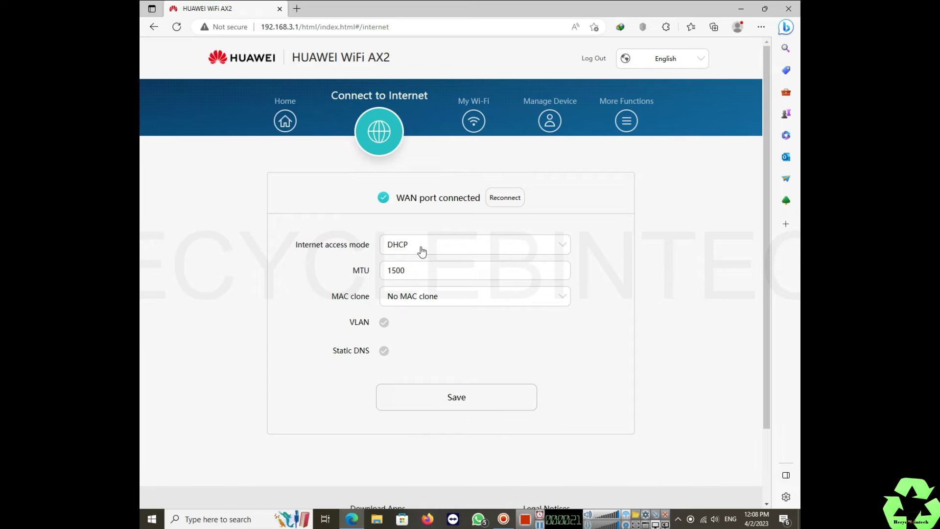
{"action": "left_click", "coordinate": [476, 123]}
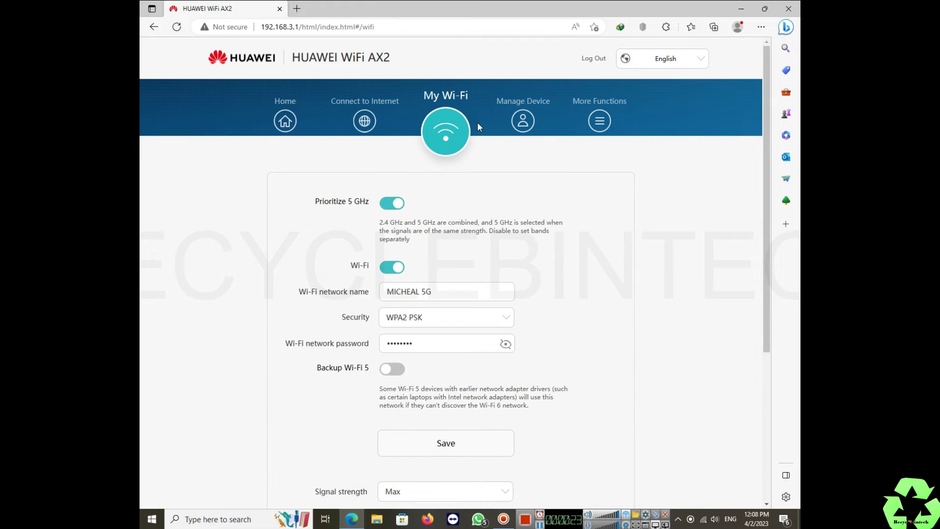
Step: Review My Wi-Fi settings and the 2.4 GHz connected devices, then bring up About Router
{"action": "scroll", "coordinate": [472, 298], "scroll_direction": "down", "scroll_amount": 5}
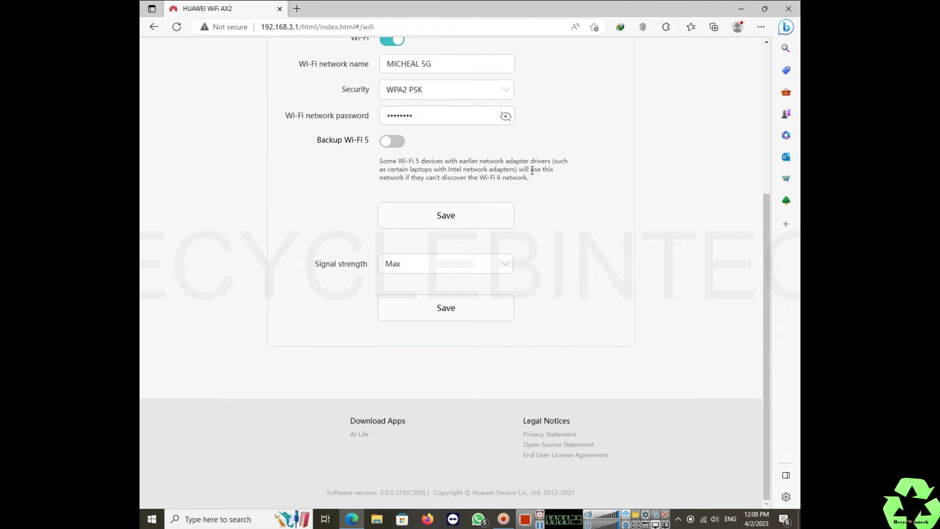
{"action": "scroll", "coordinate": [532, 245], "scroll_direction": "up", "scroll_amount": 4}
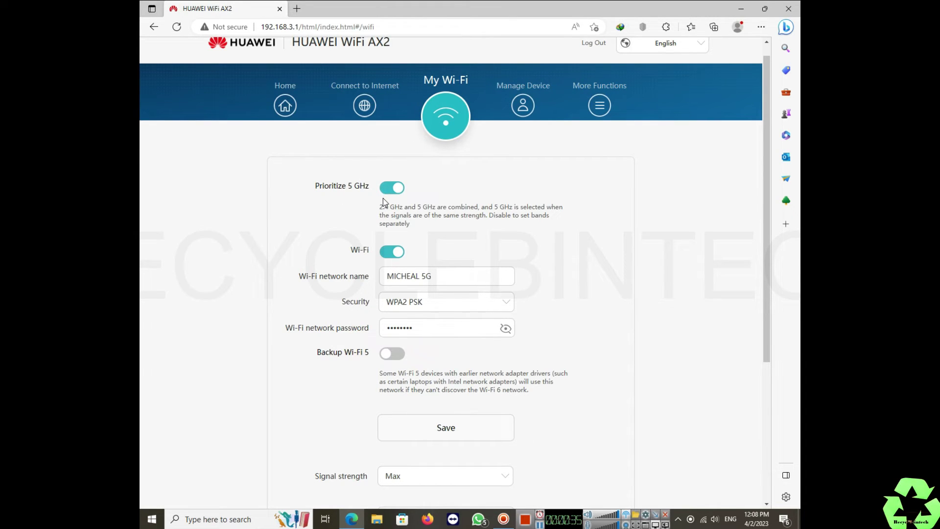
{"action": "left_click", "coordinate": [523, 106]}
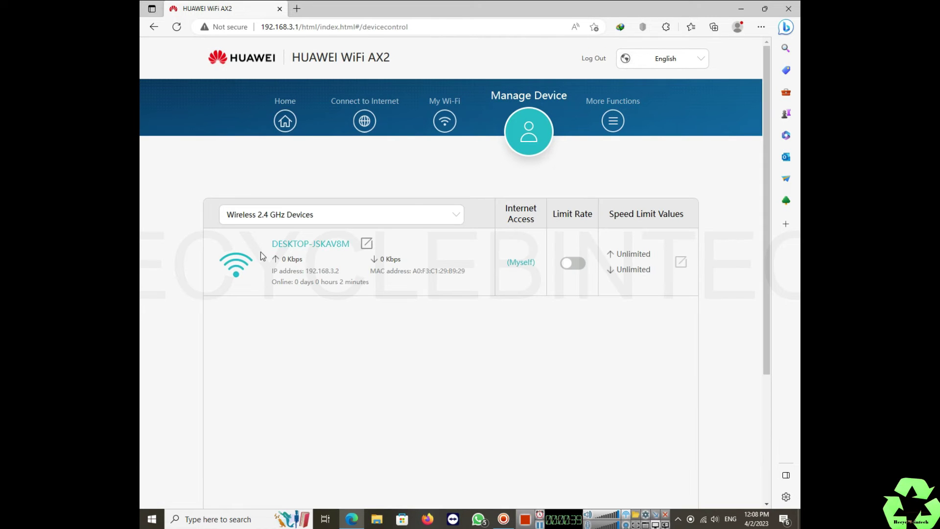
{"action": "left_click", "coordinate": [454, 220]}
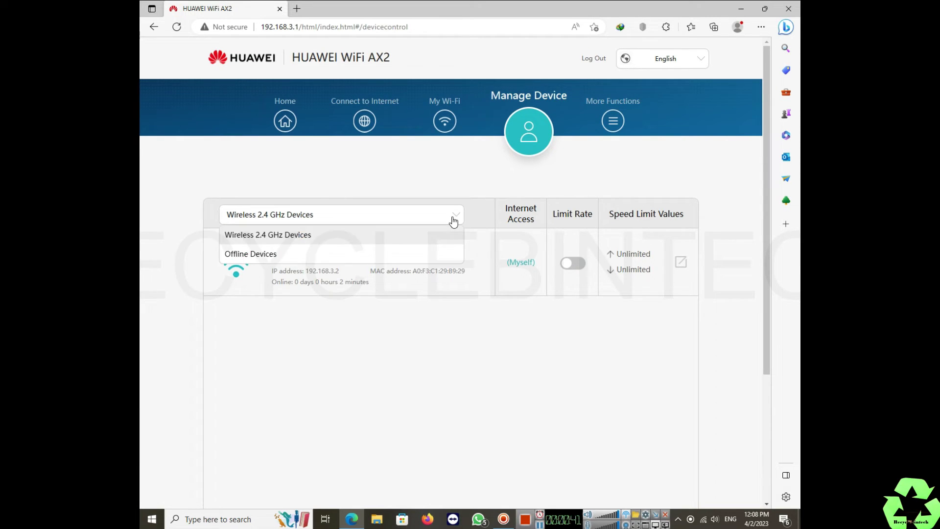
{"action": "left_click", "coordinate": [454, 220]}
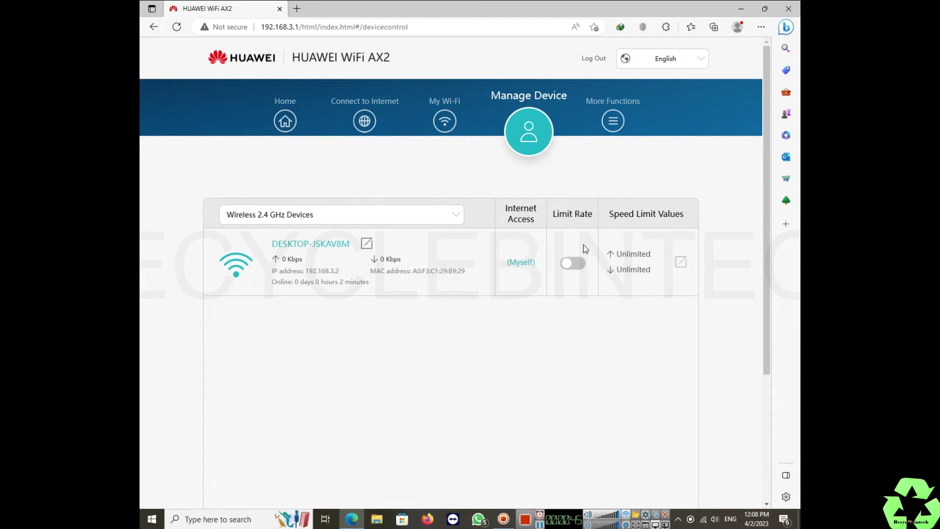
{"action": "left_click", "coordinate": [614, 123]}
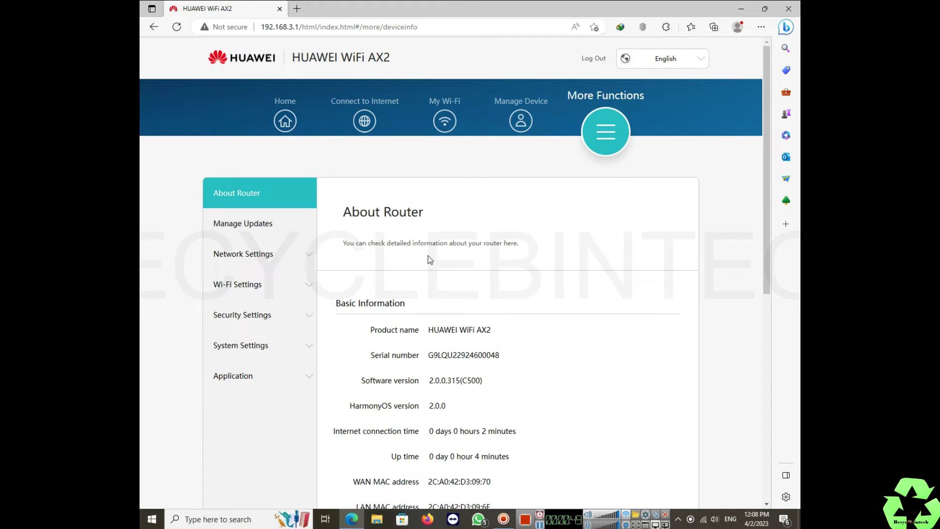
Step: Review Network Settings > LAN: IP 192.168.3.1, DHCP on, range 2–254, 1-day lease
{"action": "scroll", "coordinate": [428, 256], "scroll_direction": "down", "scroll_amount": 3}
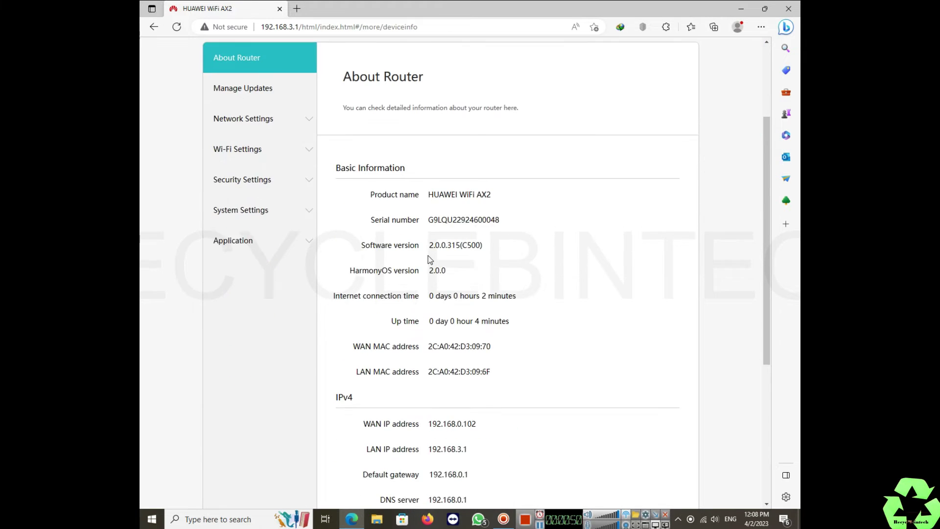
{"action": "left_click", "coordinate": [245, 116]}
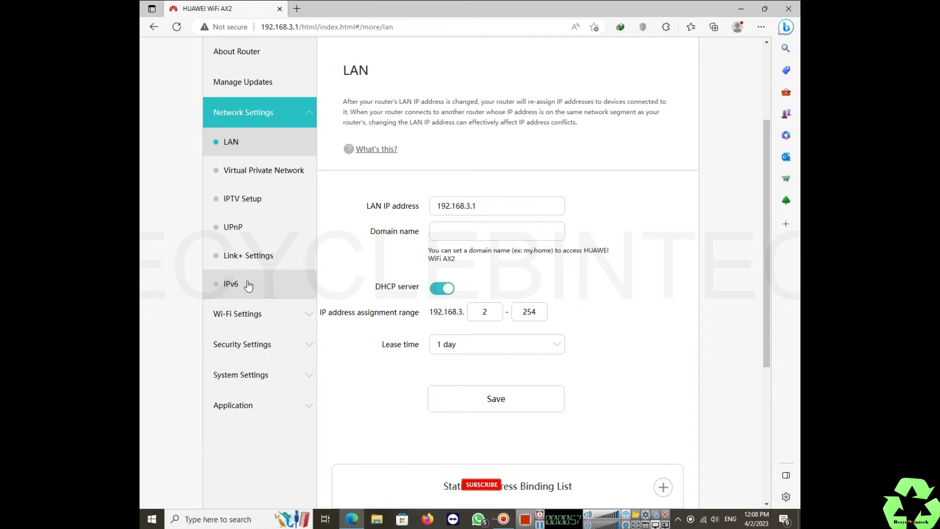
{"action": "left_click", "coordinate": [254, 122]}
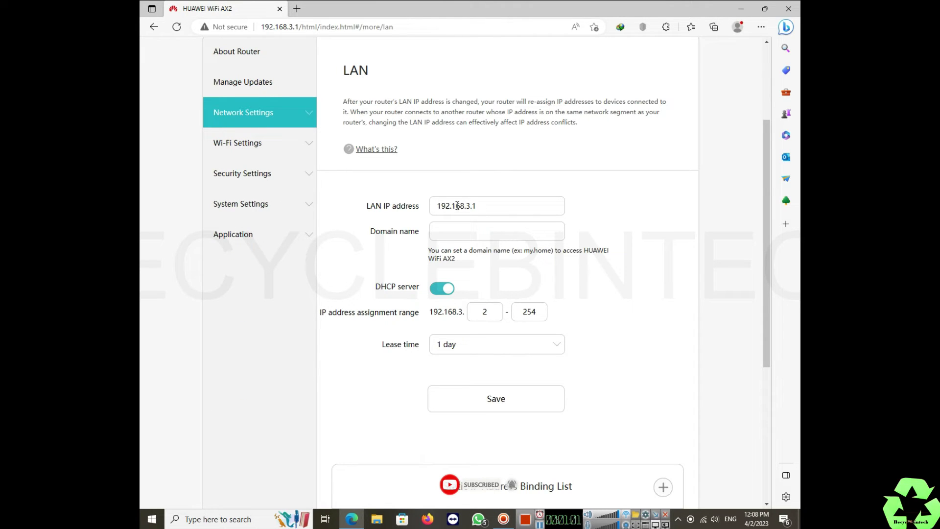
{"action": "left_click_drag", "start_coordinate": [468, 206], "coordinate": [482, 206]}
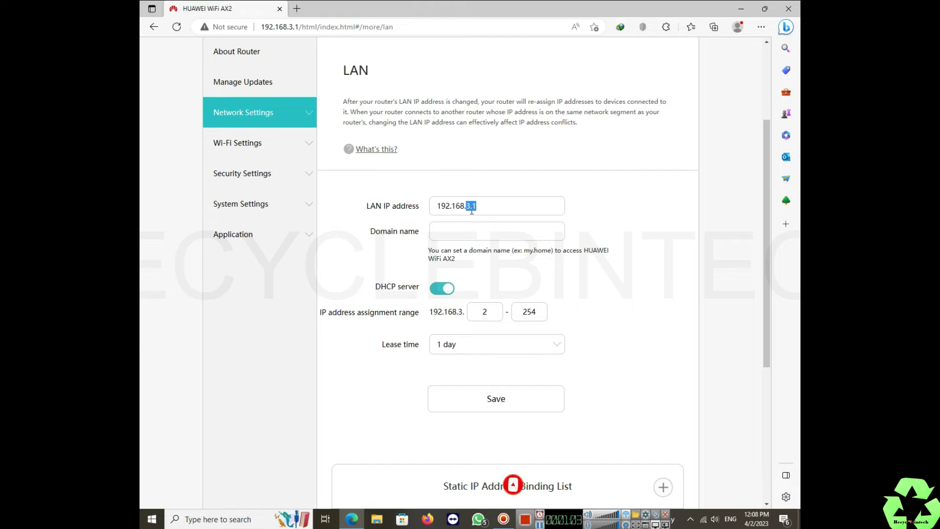
{"action": "scroll", "coordinate": [549, 225], "scroll_direction": "down", "scroll_amount": 5}
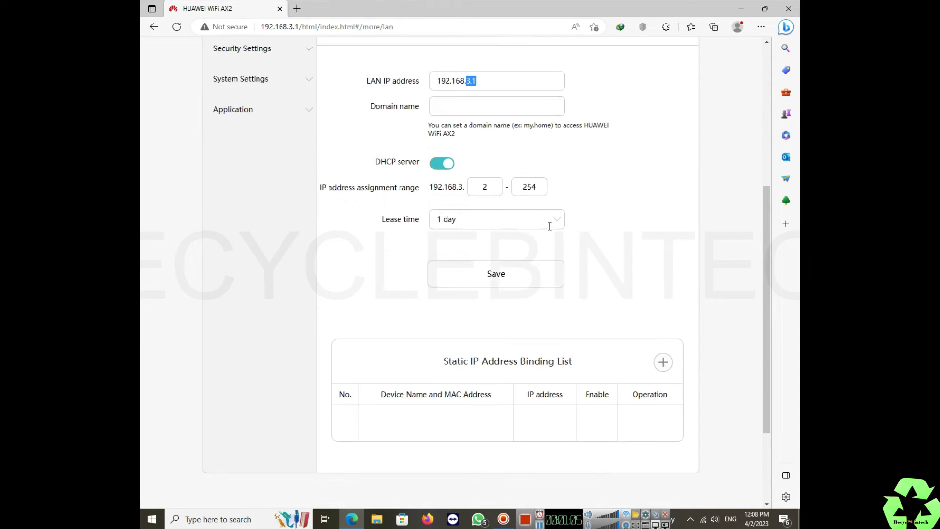
{"action": "scroll", "coordinate": [549, 225], "scroll_direction": "up", "scroll_amount": 5}
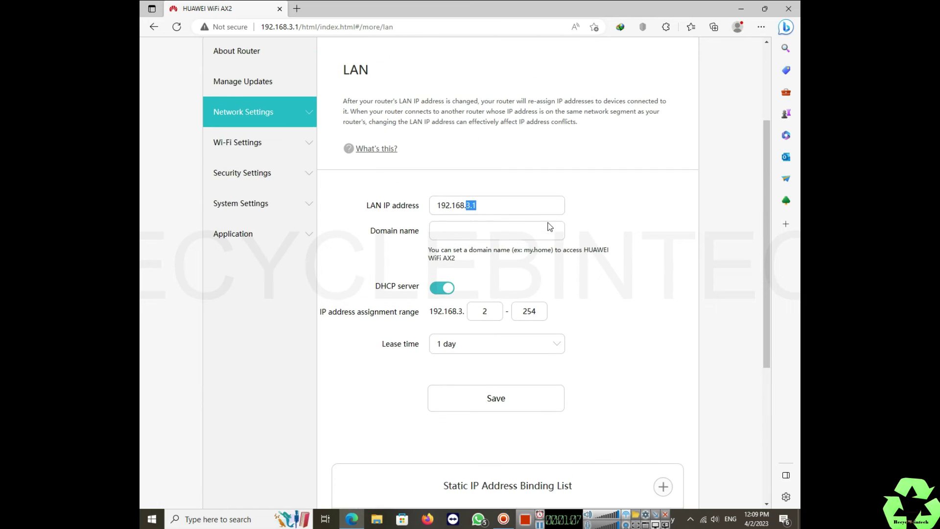
Step: Set 2.4 GHz Invisible Wi-Fi to Enable in the advanced Wi-Fi settings
{"action": "left_click", "coordinate": [248, 144]}
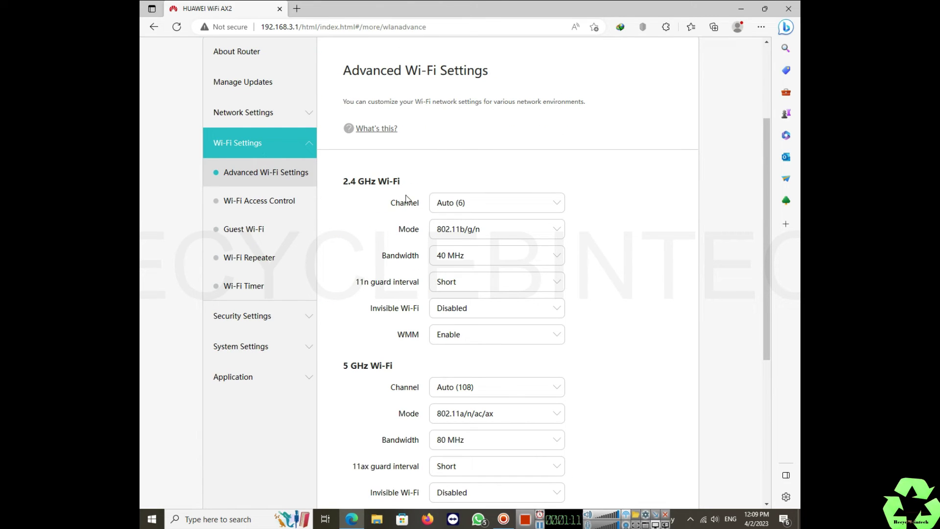
{"action": "left_click", "coordinate": [469, 314]}
{"action": "left_click", "coordinate": [462, 328]}
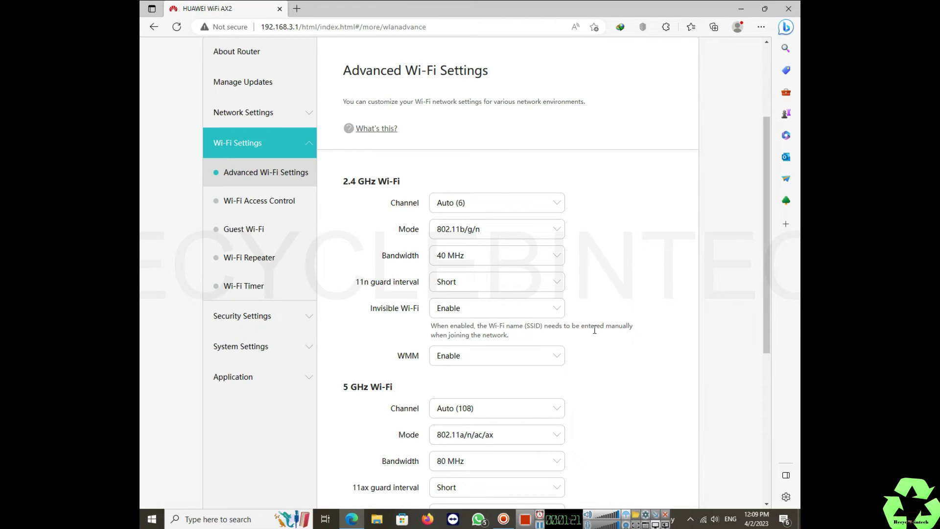
{"action": "left_click", "coordinate": [496, 355]}
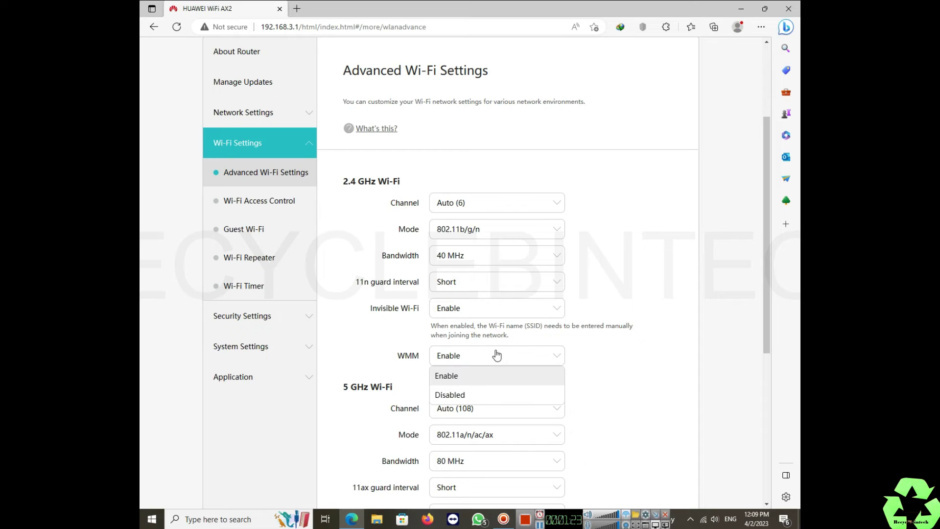
{"action": "left_click", "coordinate": [470, 309]}
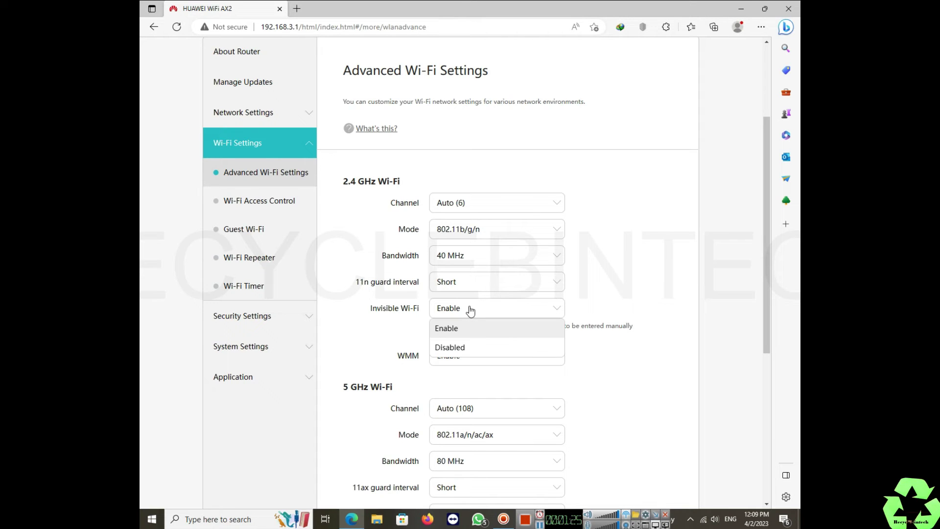
{"action": "left_click", "coordinate": [453, 348]}
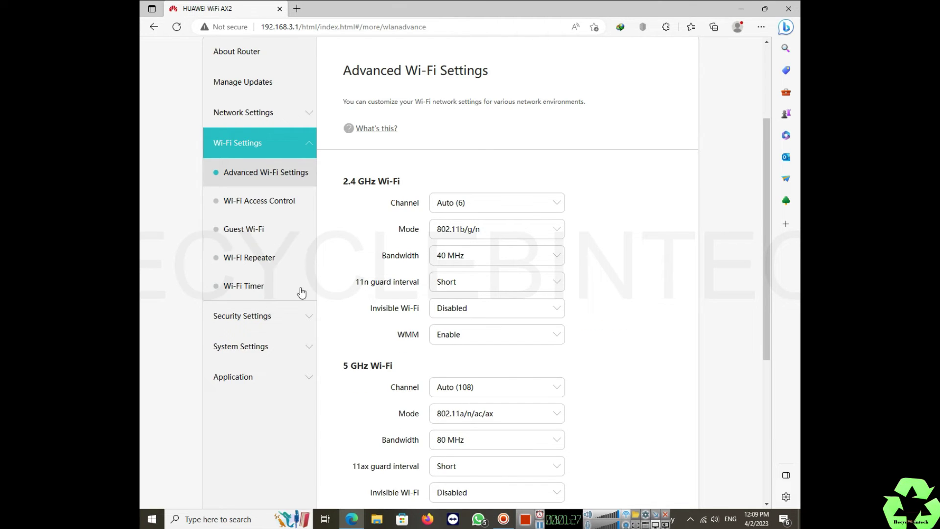
{"action": "scroll", "coordinate": [343, 291], "scroll_direction": "down", "scroll_amount": 5}
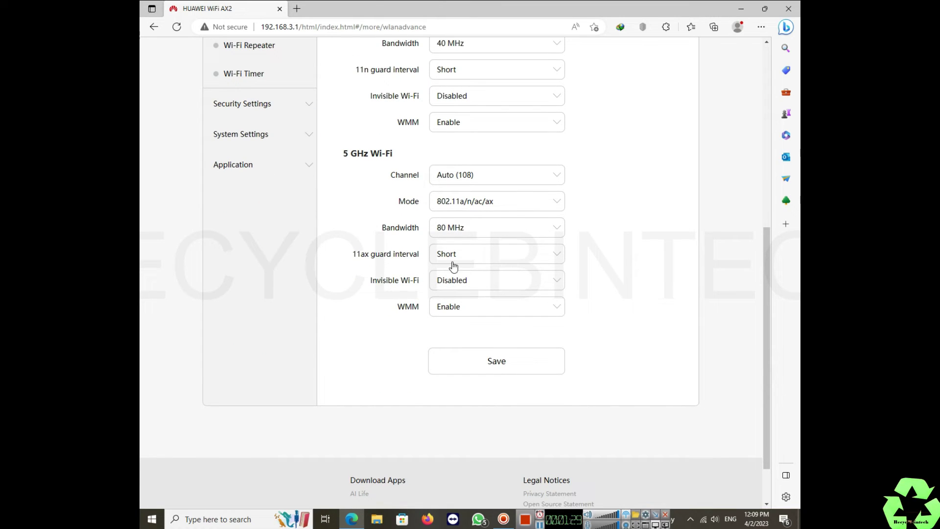
{"action": "scroll", "coordinate": [418, 217], "scroll_direction": "up", "scroll_amount": 5}
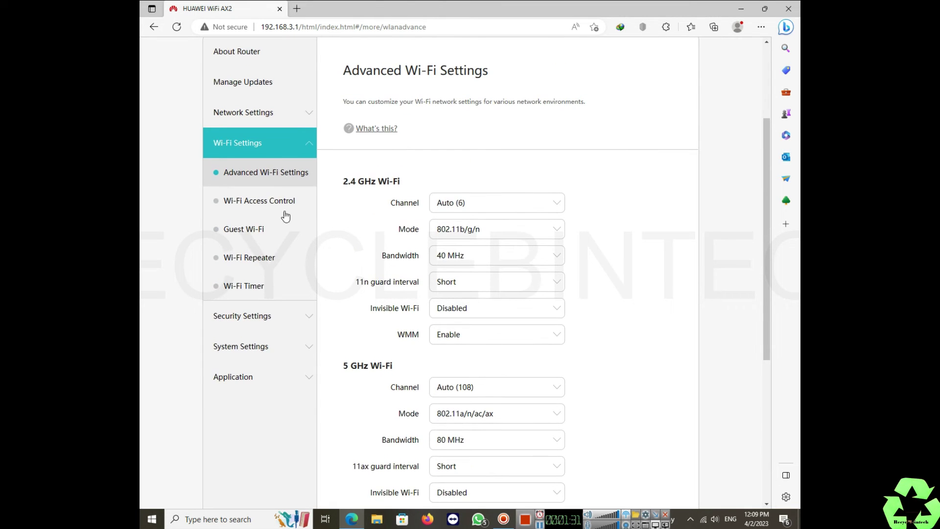
{"action": "left_click", "coordinate": [457, 315]}
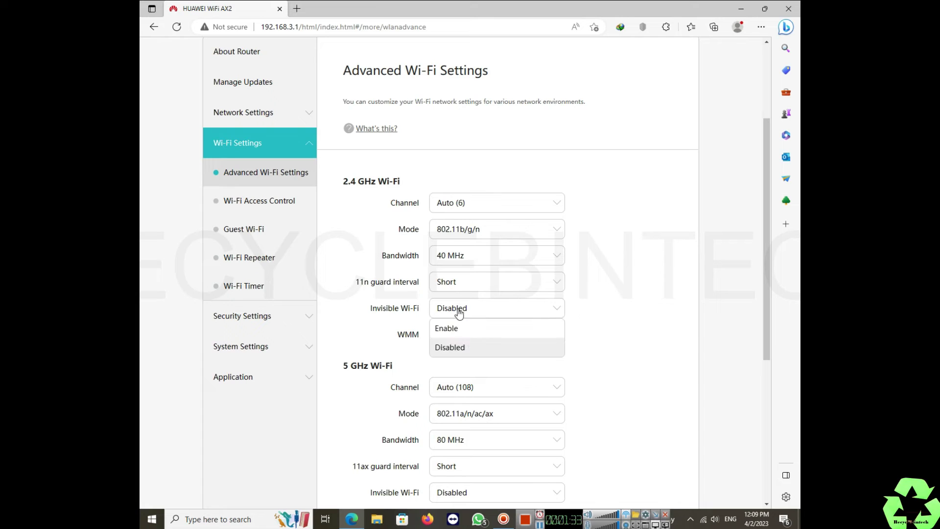
{"action": "left_click", "coordinate": [468, 332]}
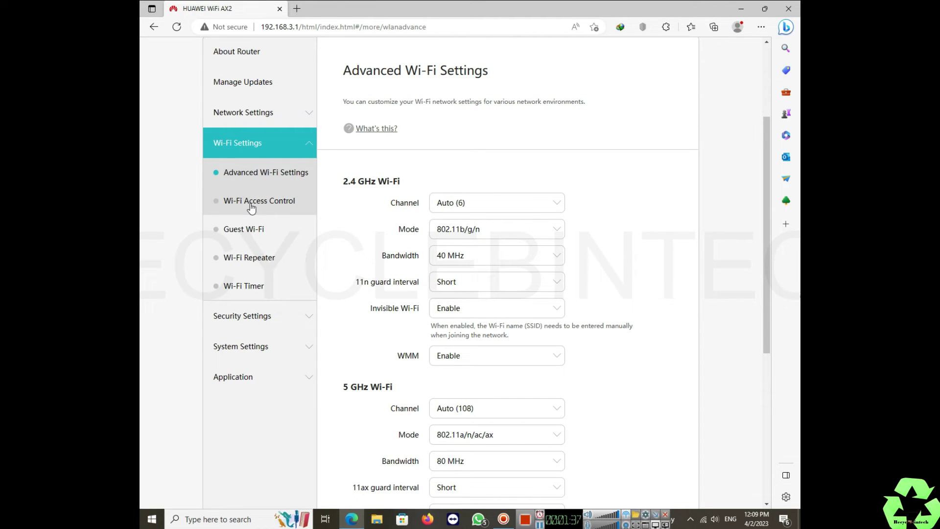
Step: Cancel an empty Wi-Fi Access Control device entry, then browse Guest Wi-Fi and Wi-Fi Repeater
{"action": "left_click", "coordinate": [251, 208]}
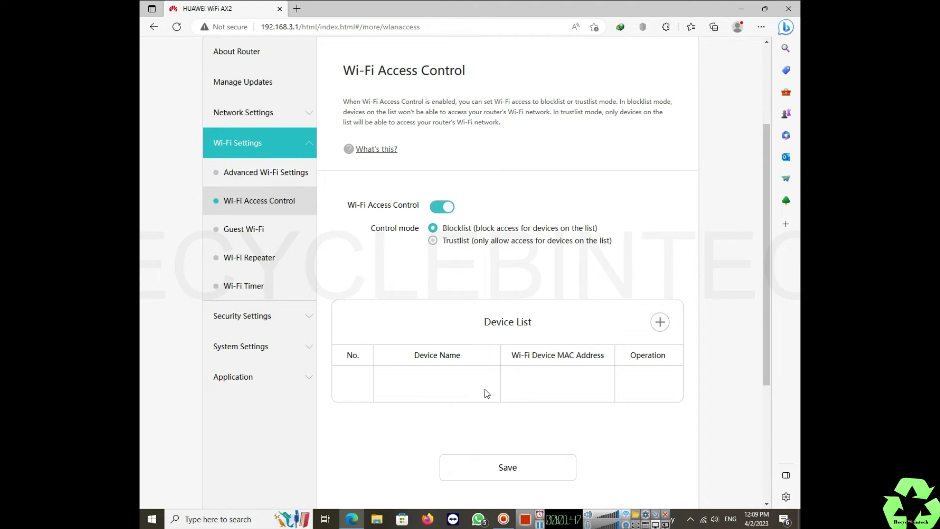
{"action": "left_click", "coordinate": [658, 321]}
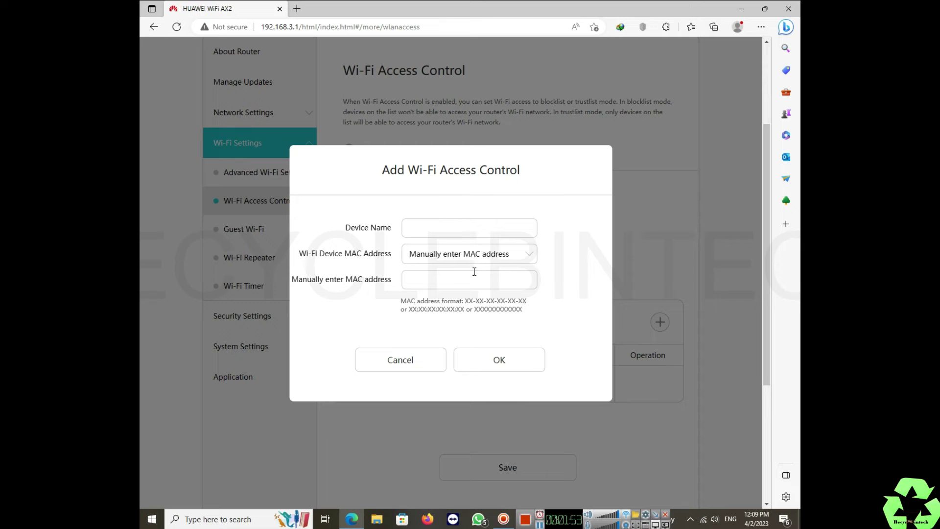
{"action": "left_click", "coordinate": [484, 365]}
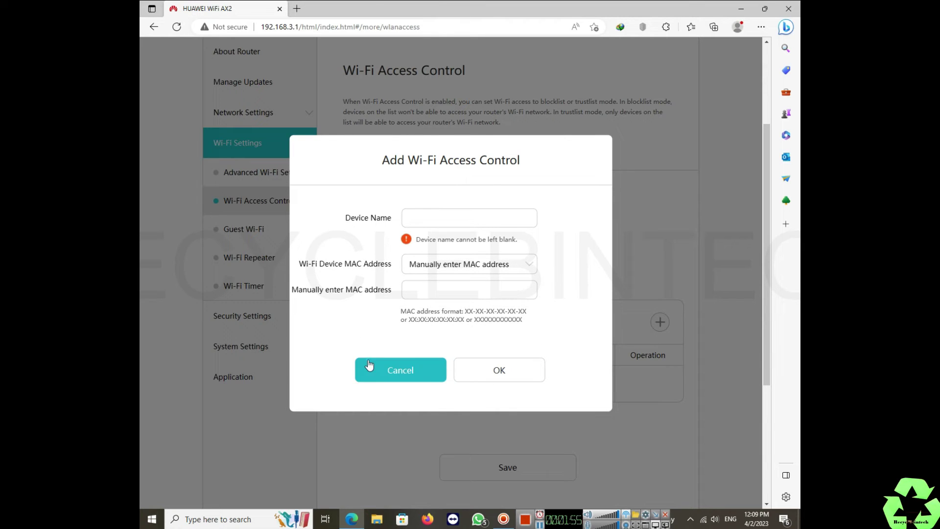
{"action": "left_click", "coordinate": [372, 368]}
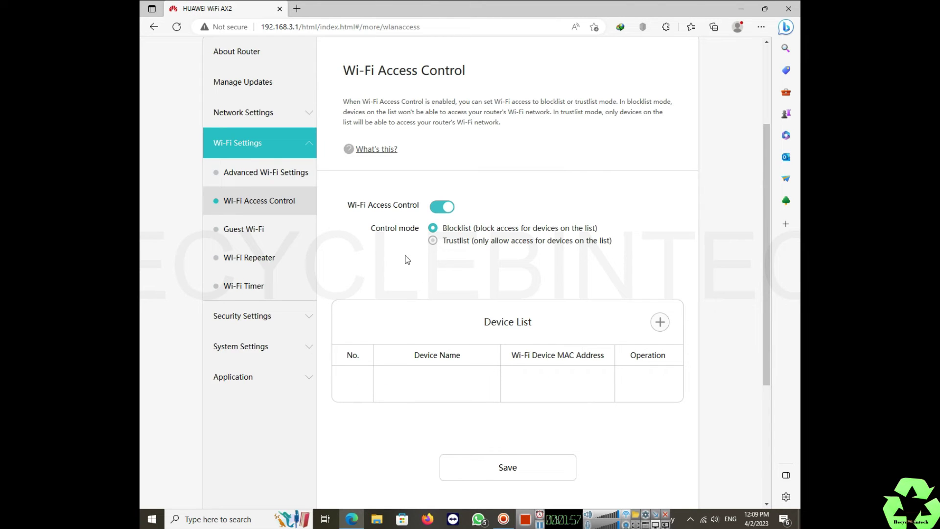
{"action": "left_click", "coordinate": [264, 231]}
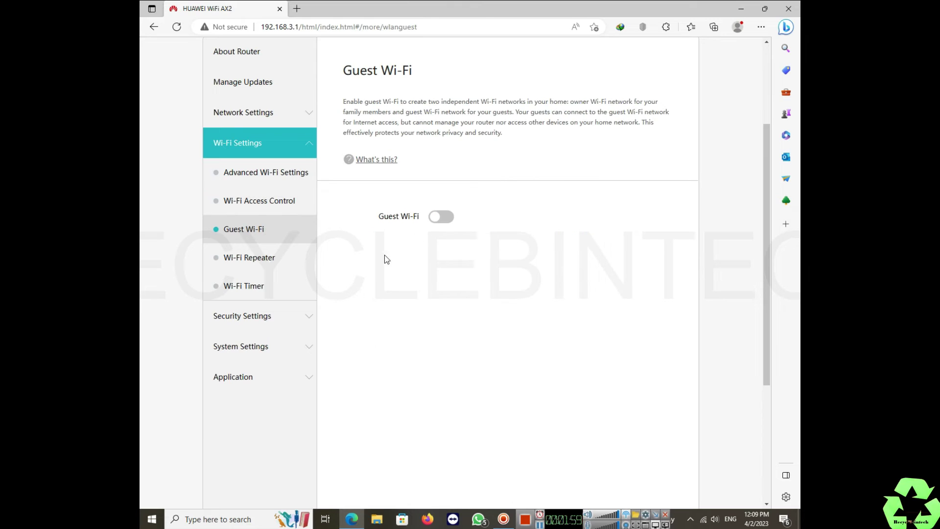
{"action": "left_click", "coordinate": [265, 267]}
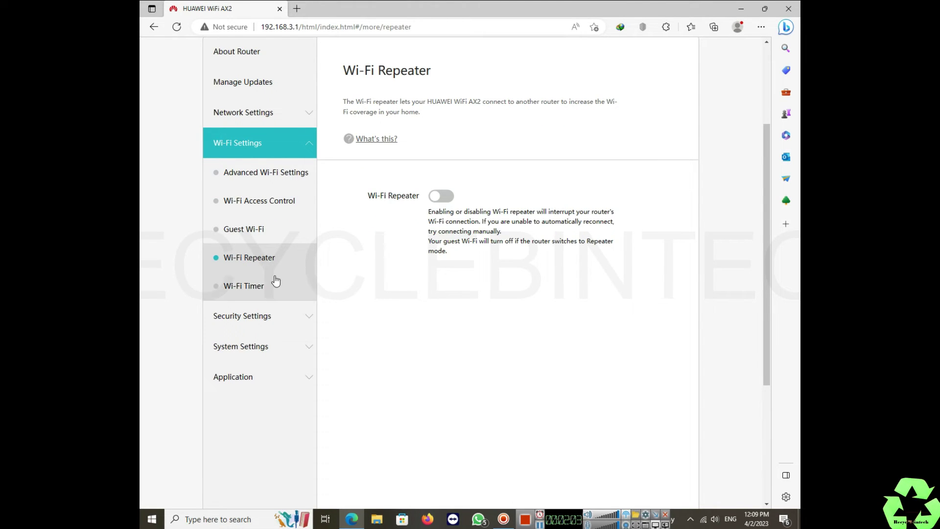
Step: Go to Security Settings > Parental Control and cancel the Time Limit and Website Filtering add dialogs
{"action": "left_click", "coordinate": [274, 317]}
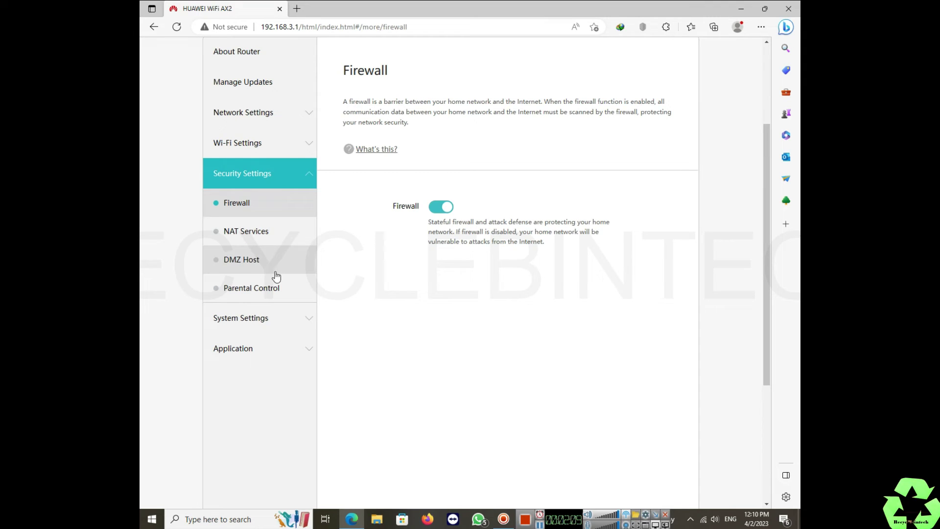
{"action": "left_click", "coordinate": [251, 290]}
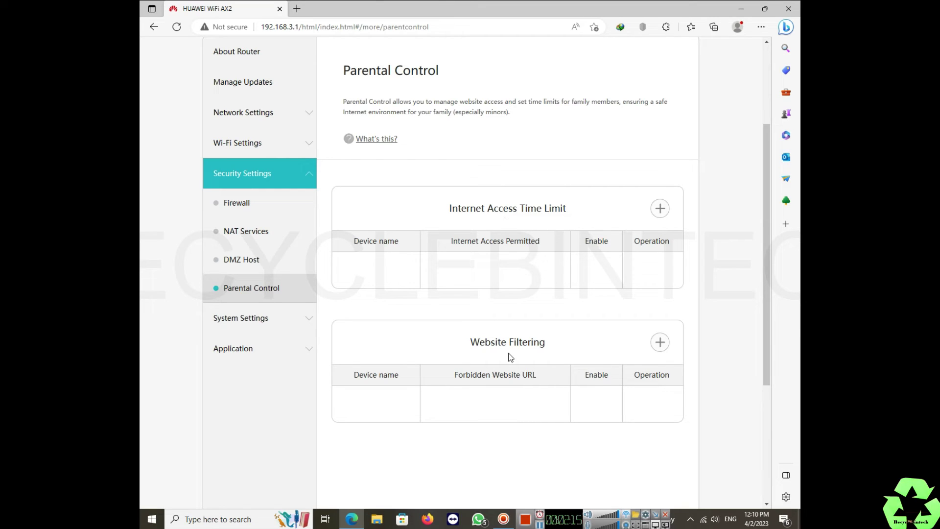
{"action": "left_click", "coordinate": [659, 207]}
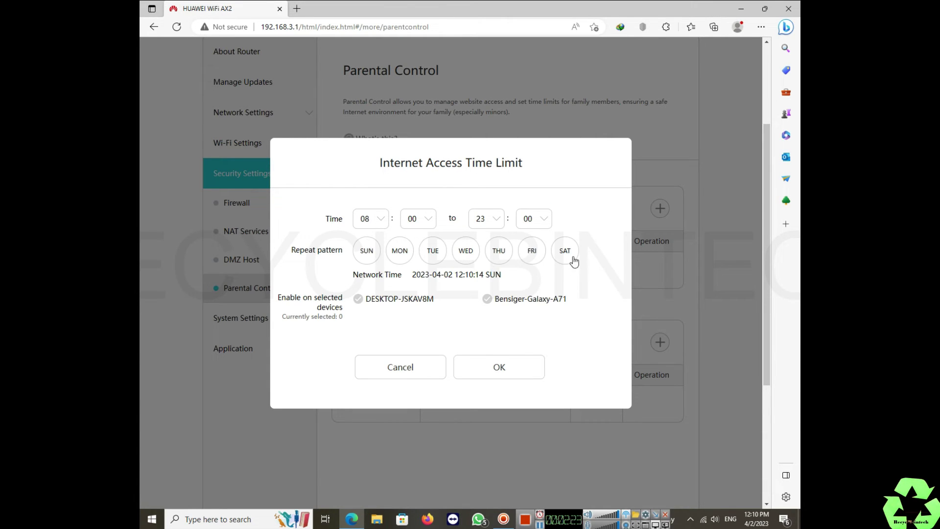
{"action": "left_click", "coordinate": [402, 369]}
{"action": "left_click", "coordinate": [660, 342]}
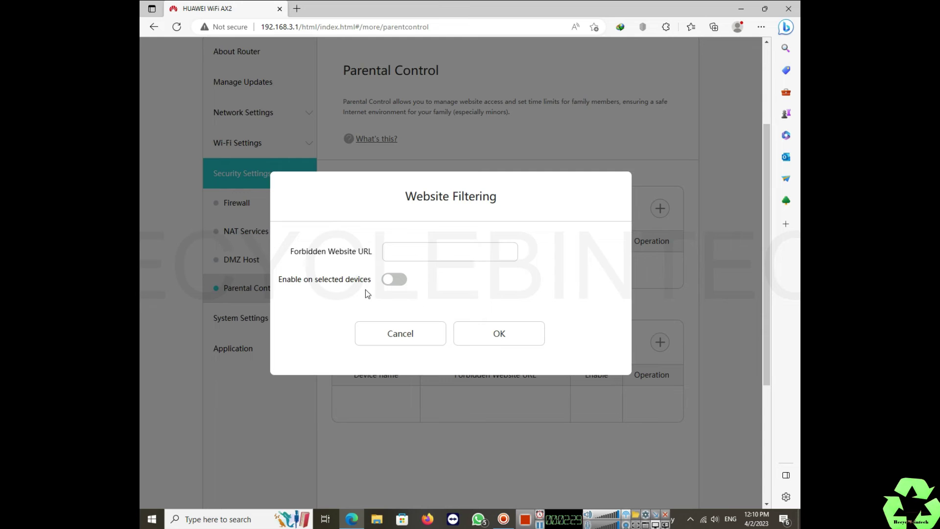
{"action": "left_click", "coordinate": [394, 333]}
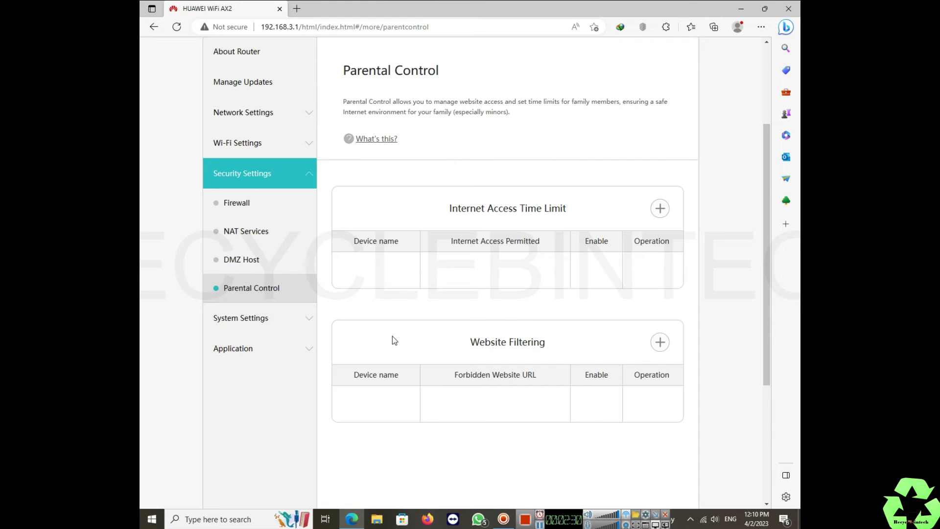
Step: Browse Network Time, Developer Options and Auxiliary Functions, then return to the Wi-Fi settings
{"action": "left_click", "coordinate": [256, 319]}
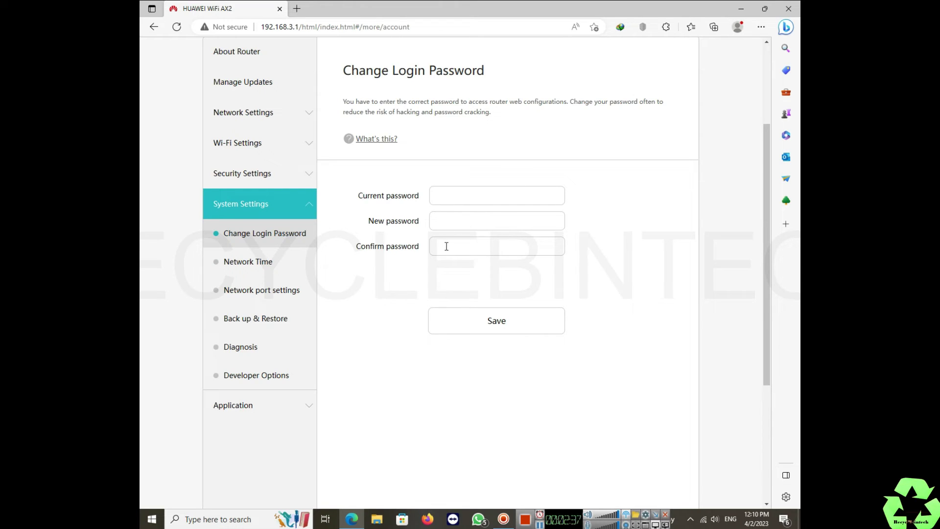
{"action": "left_click", "coordinate": [252, 268]}
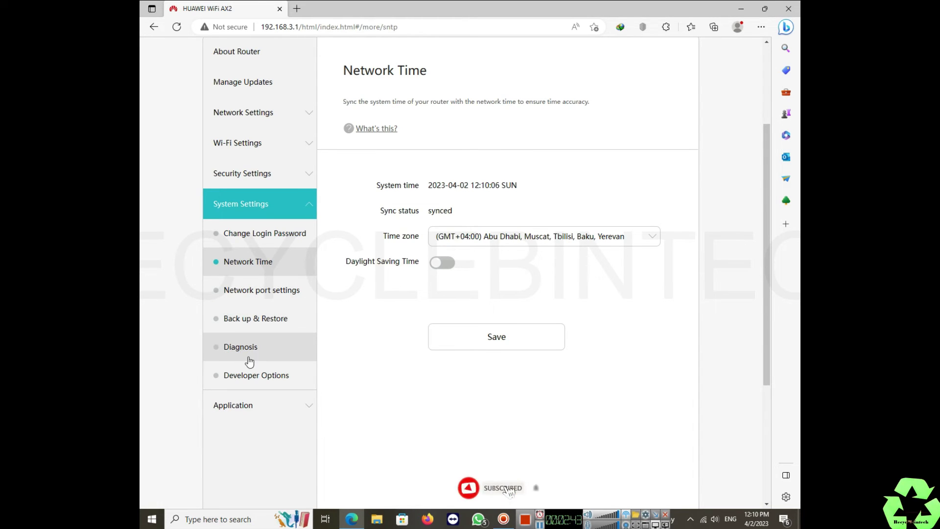
{"action": "left_click", "coordinate": [256, 379]}
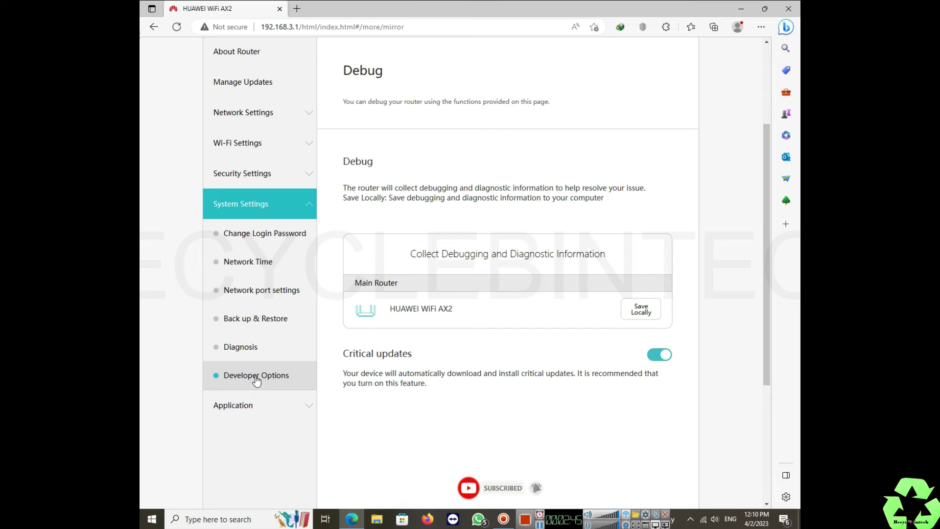
{"action": "left_click", "coordinate": [251, 405]}
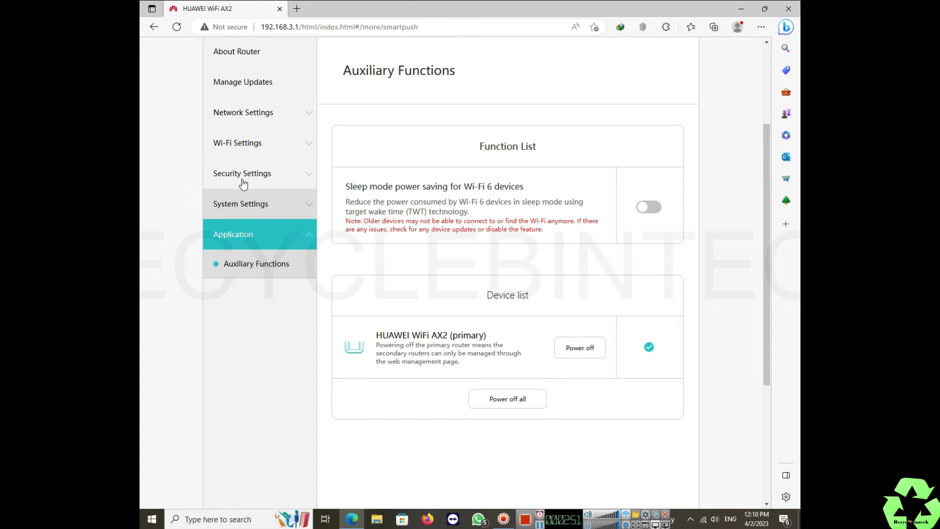
{"action": "left_click", "coordinate": [255, 153]}
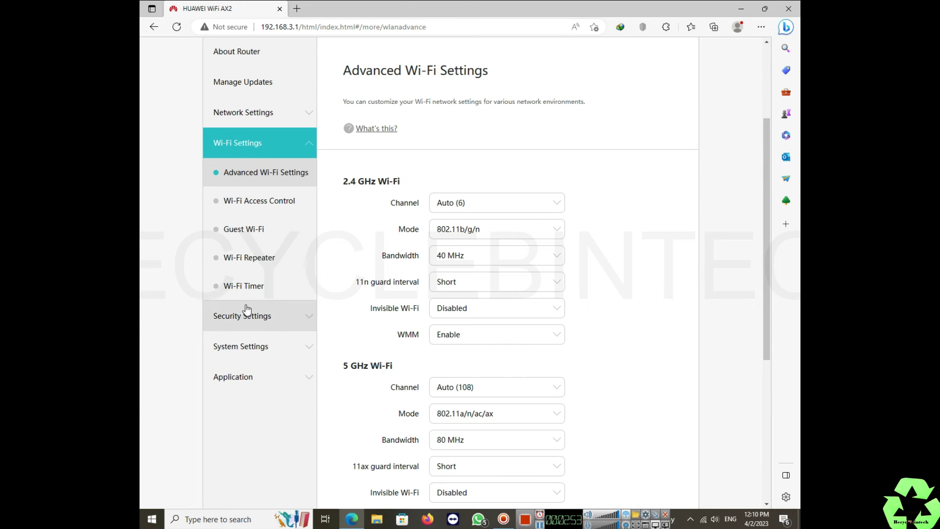
Step: Turn on the Wi-Fi Repeater toggle and confirm the mode switch with Continue
{"action": "left_click", "coordinate": [250, 267]}
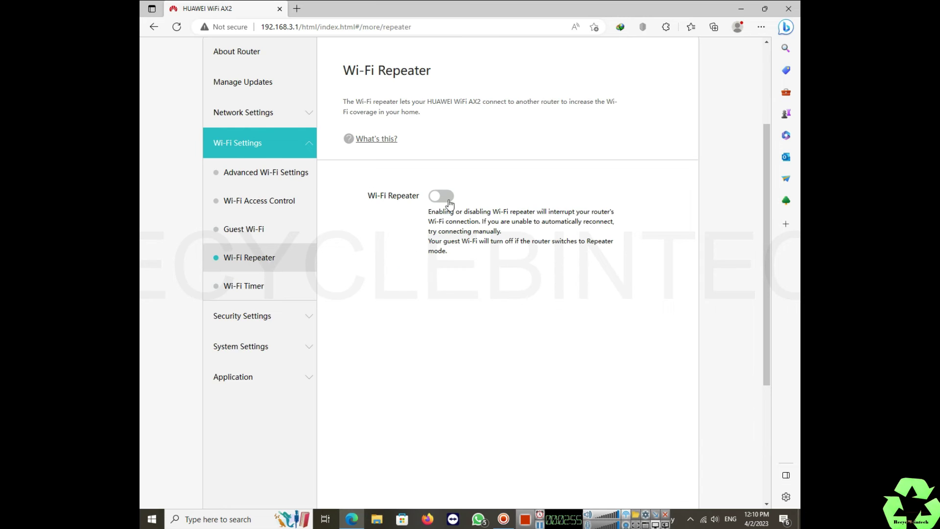
{"action": "left_click", "coordinate": [446, 196]}
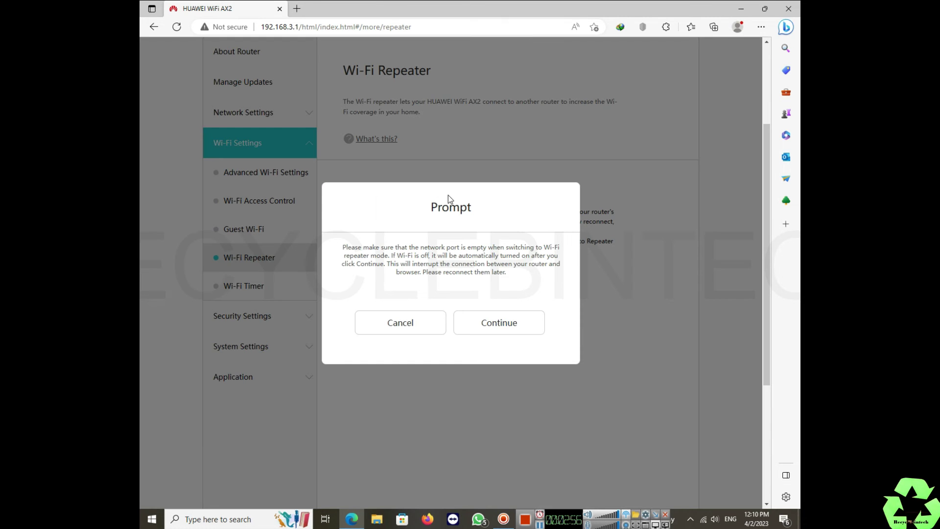
{"action": "left_click", "coordinate": [497, 324]}
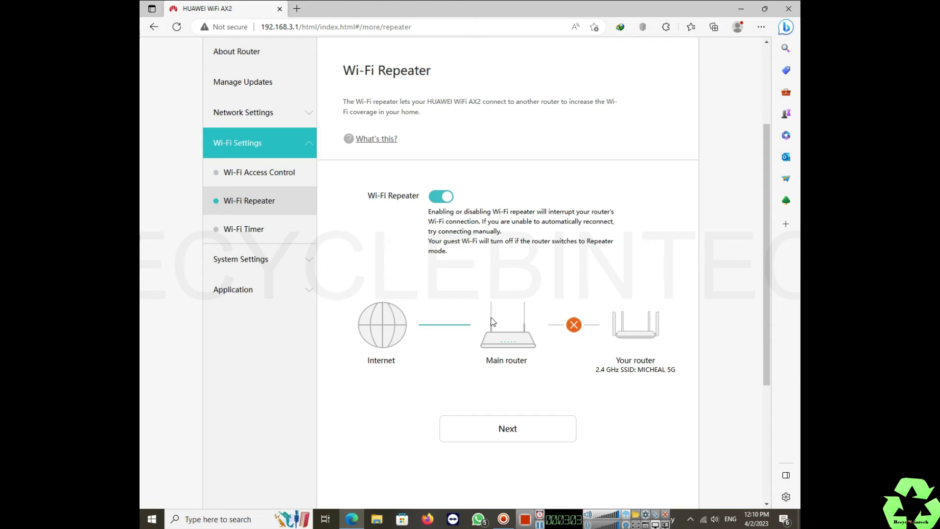
Step: Proceed to Select a Network and dismiss the Kaspersky untrusted-connection warning with Disconnect
{"action": "left_click", "coordinate": [494, 437]}
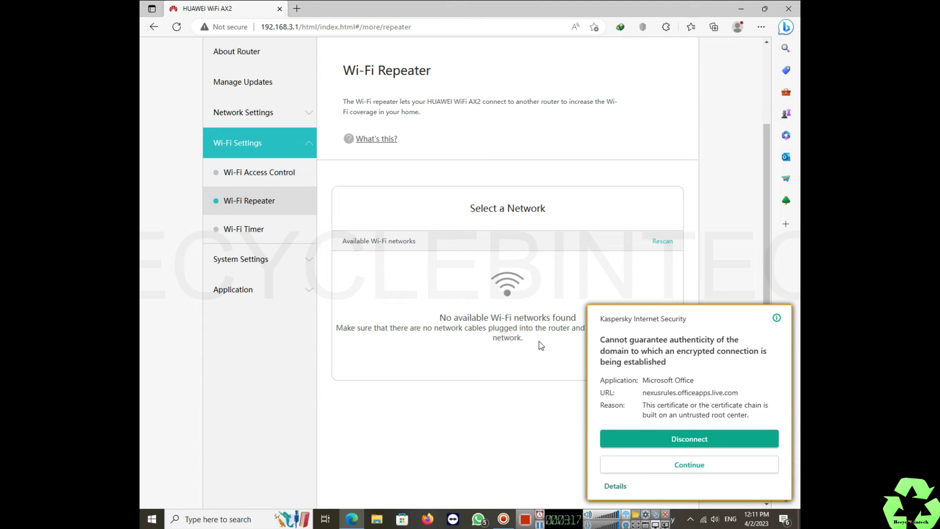
{"action": "left_click", "coordinate": [677, 444]}
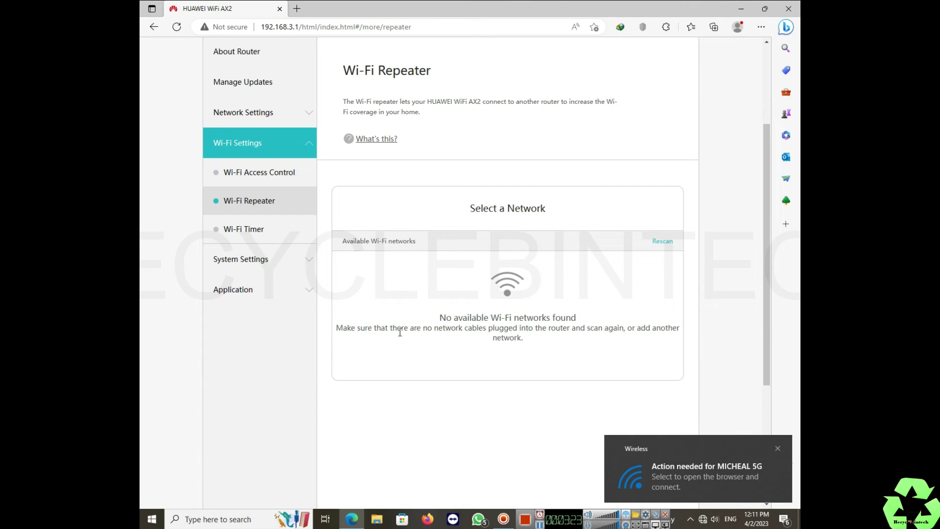
{"action": "left_click_drag", "start_coordinate": [422, 329], "coordinate": [571, 333]}
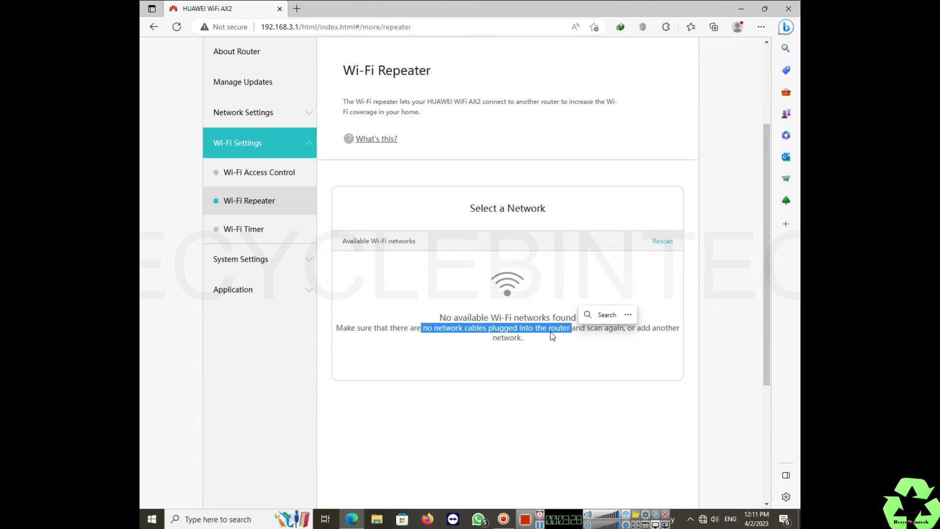
{"action": "left_click", "coordinate": [533, 361]}
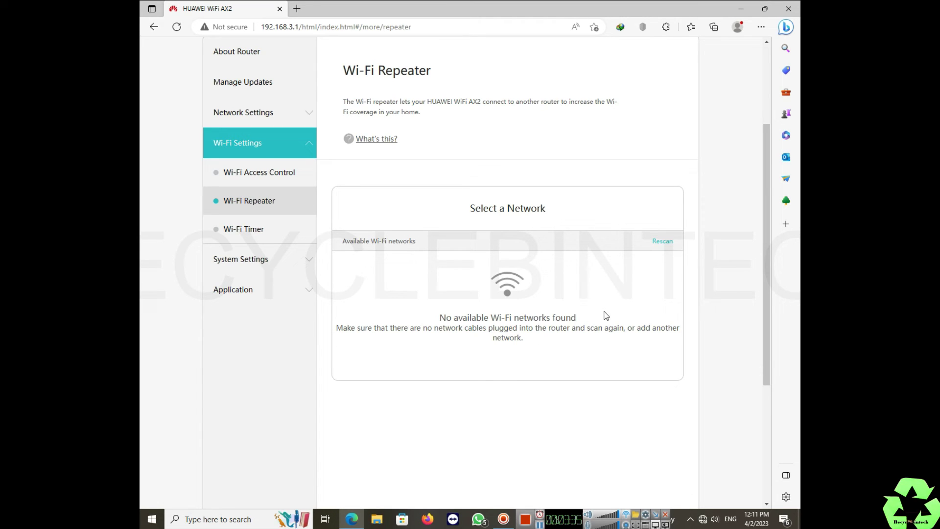
Step: Rescan, select Royal Flower_, enter its Wi-Fi password and submit with Next
{"action": "left_click", "coordinate": [663, 242]}
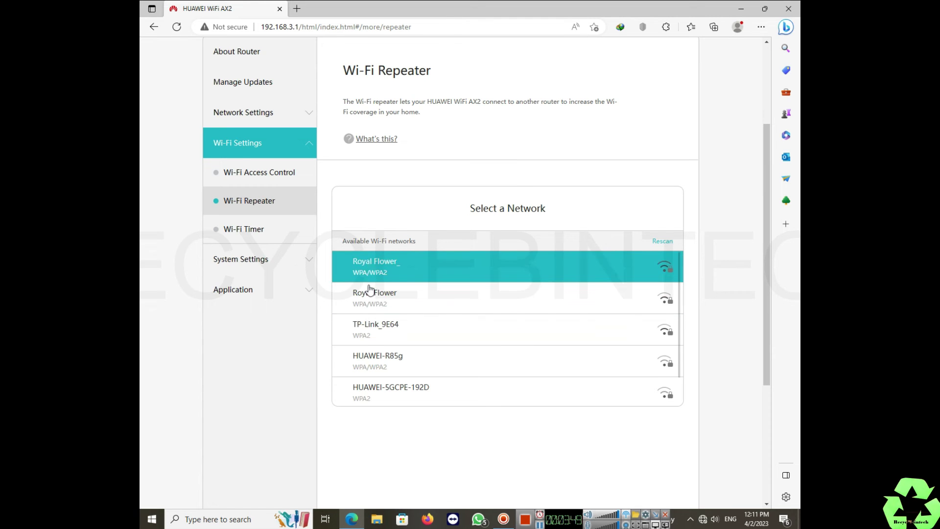
{"action": "scroll", "coordinate": [370, 366], "scroll_direction": "down", "scroll_amount": 1}
{"action": "scroll", "coordinate": [370, 366], "scroll_direction": "up", "scroll_amount": 1}
{"action": "left_click", "coordinate": [393, 279]}
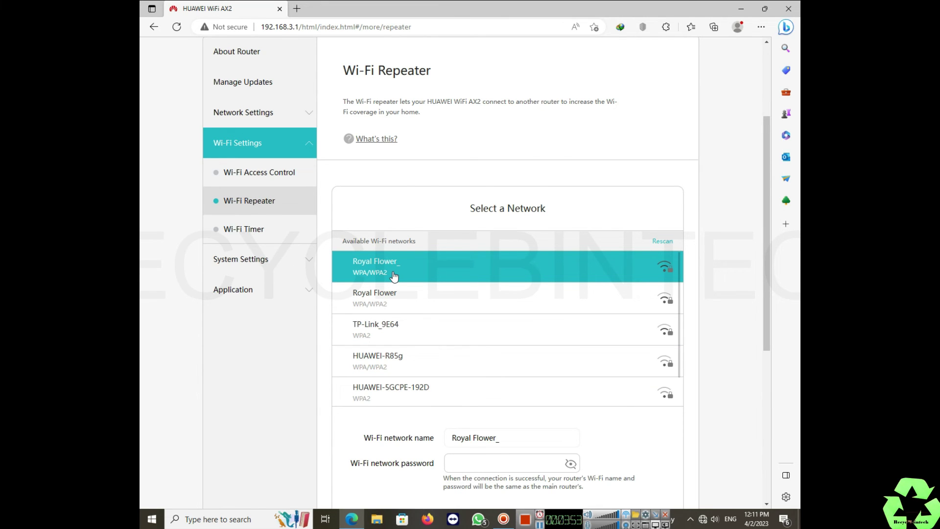
{"action": "scroll", "coordinate": [504, 455], "scroll_direction": "down", "scroll_amount": 1}
{"action": "left_click", "coordinate": [461, 396]}
{"action": "type", "text": "........"}
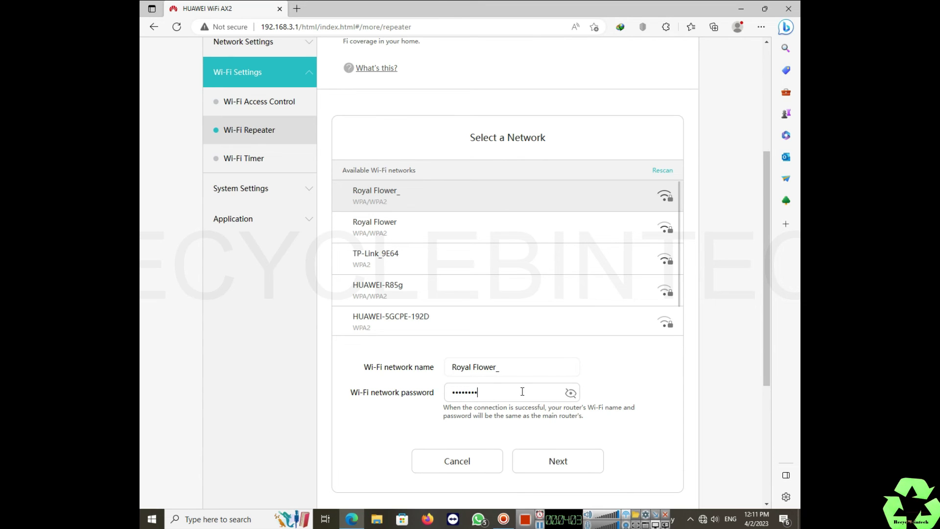
{"action": "left_click", "coordinate": [552, 456]}
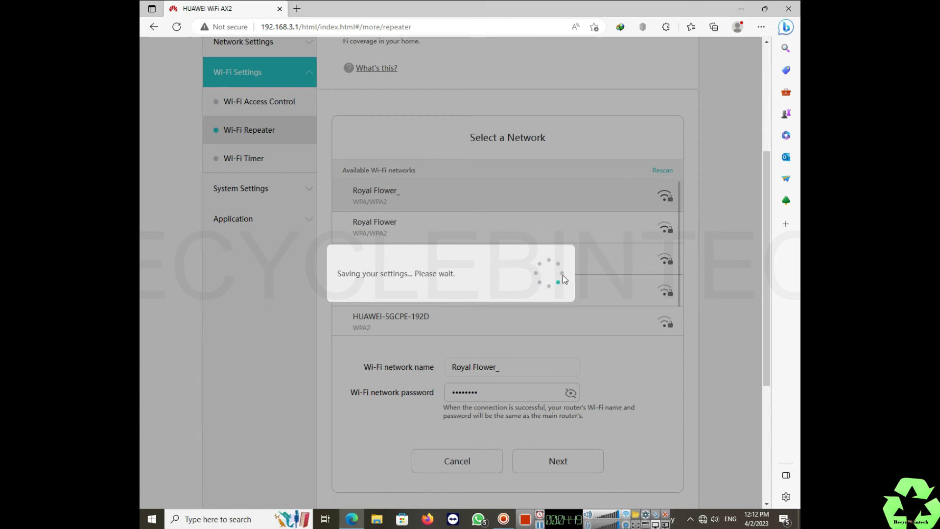
Step: Connect the PC to Royal Flower_ with its security key, choosing No for discoverability
{"action": "left_click", "coordinate": [704, 520]}
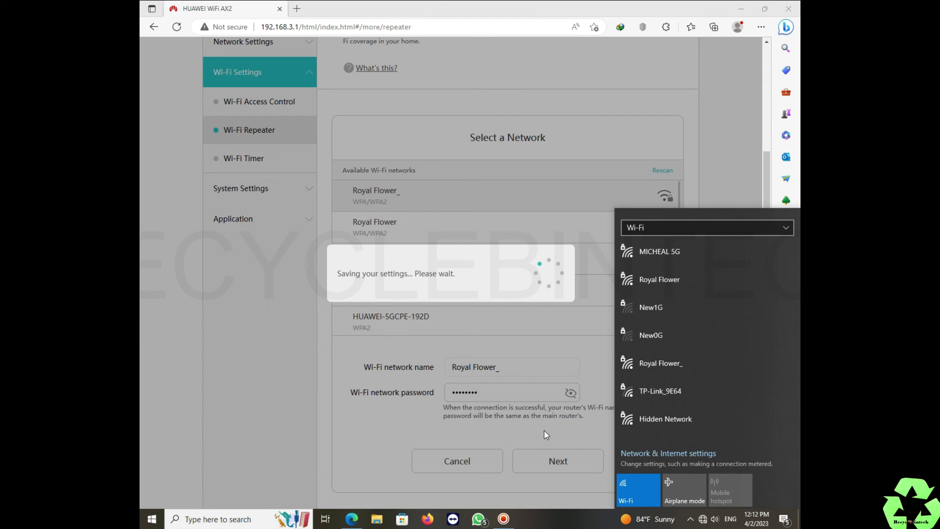
{"action": "left_click", "coordinate": [579, 429]}
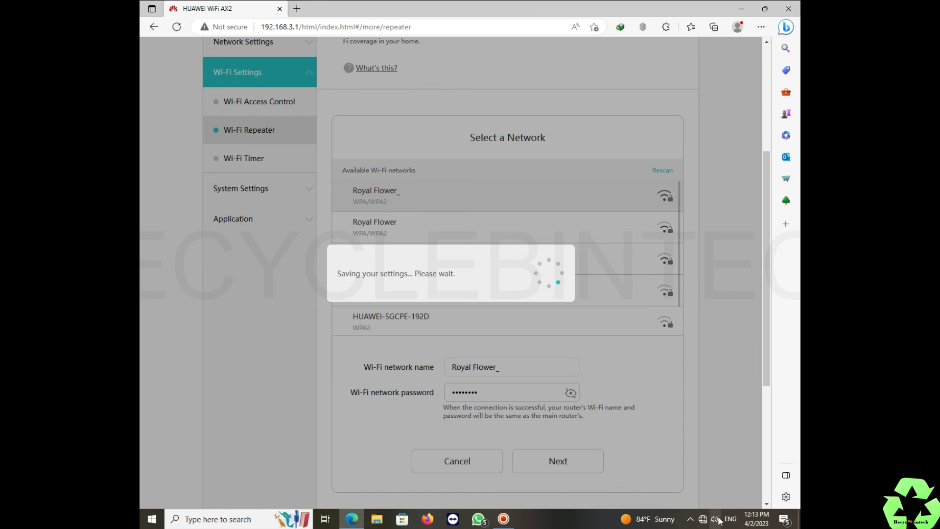
{"action": "left_click", "coordinate": [703, 519]}
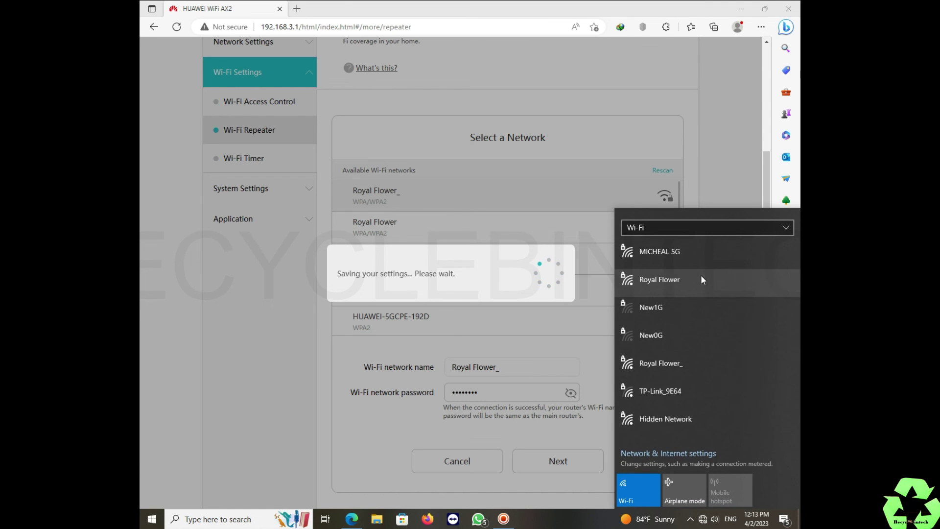
{"action": "left_click", "coordinate": [702, 277]}
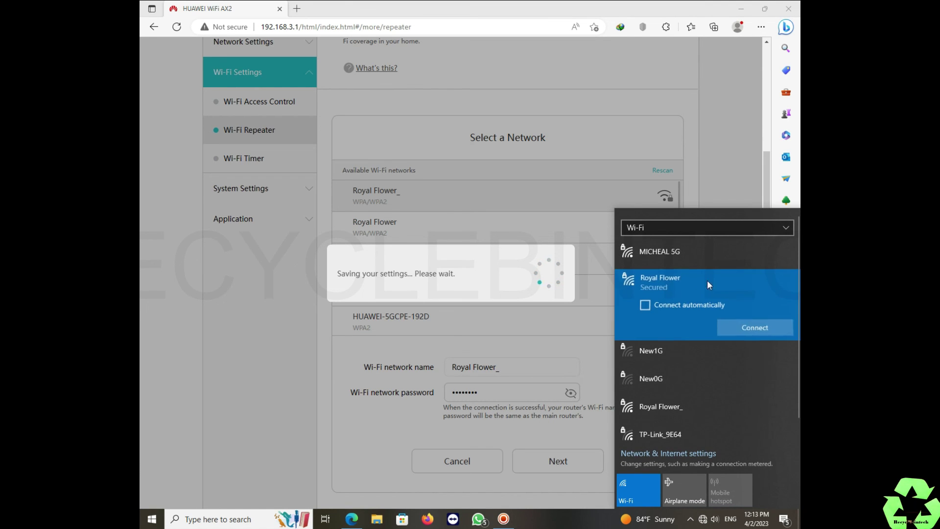
{"action": "left_click", "coordinate": [738, 328]}
{"action": "left_click", "coordinate": [680, 403]}
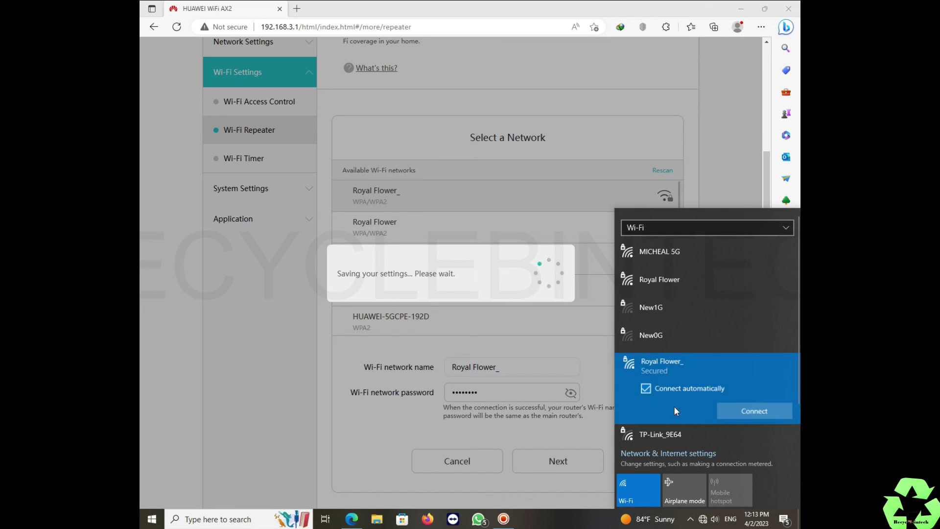
{"action": "left_click", "coordinate": [745, 412]}
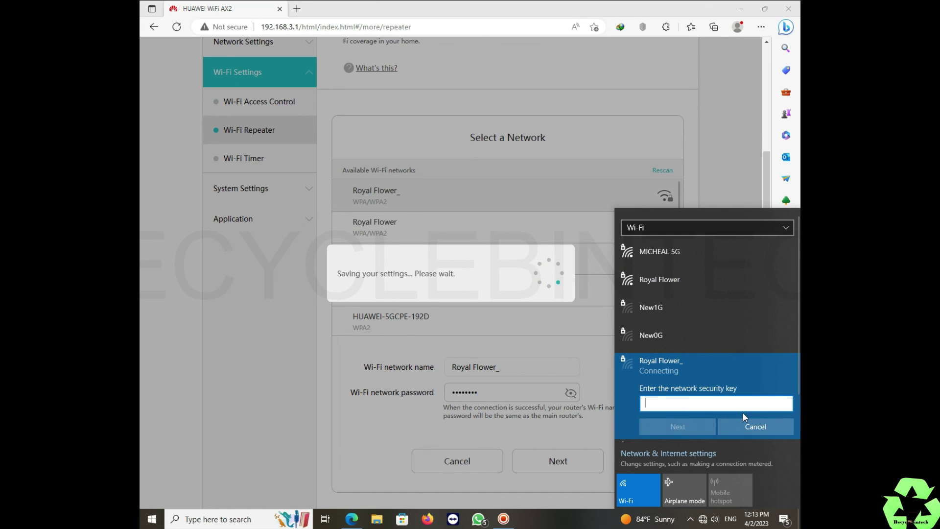
{"action": "type", "text": "••••••••"}
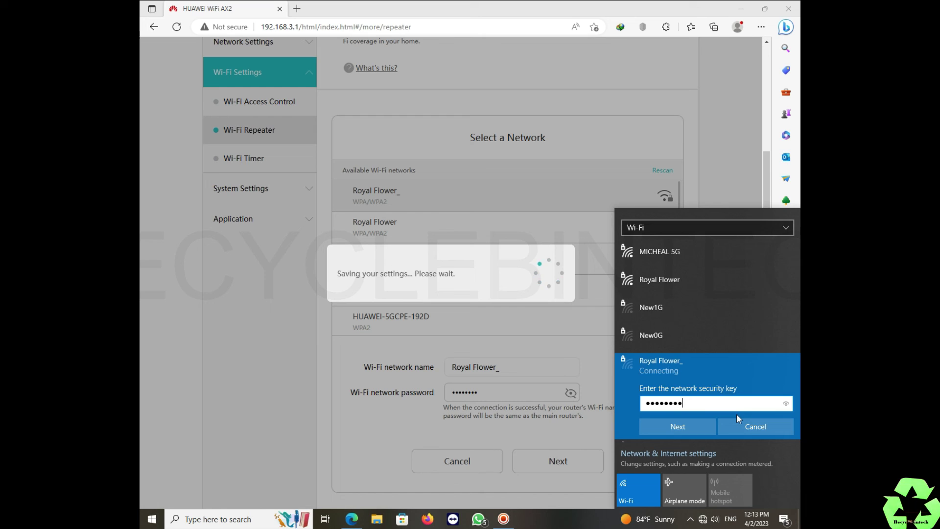
{"action": "key", "text": "Return"}
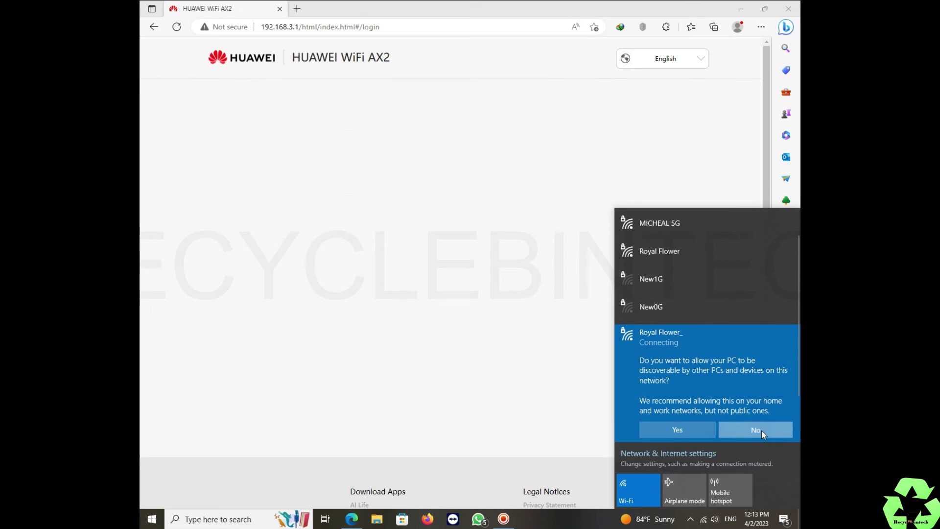
{"action": "left_click", "coordinate": [761, 430]}
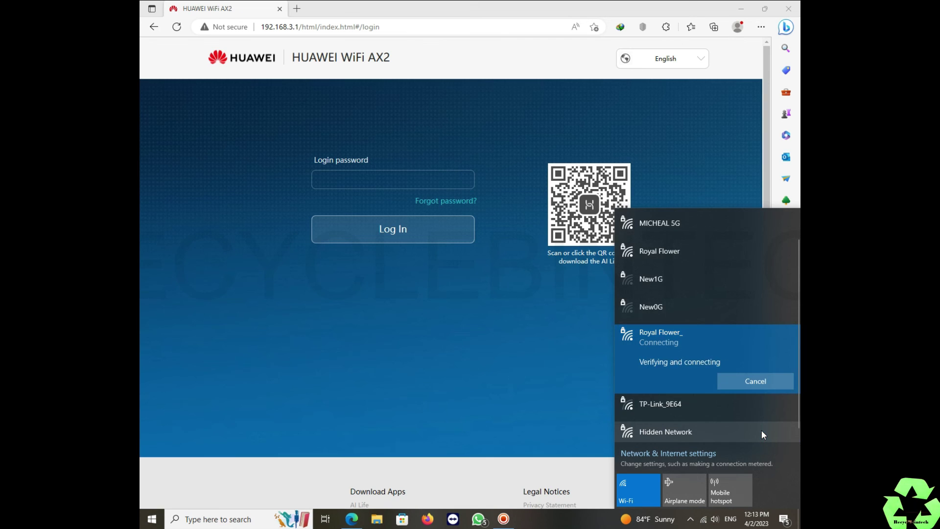
Step: Log back in to the router with its login password
{"action": "left_click", "coordinate": [403, 181]}
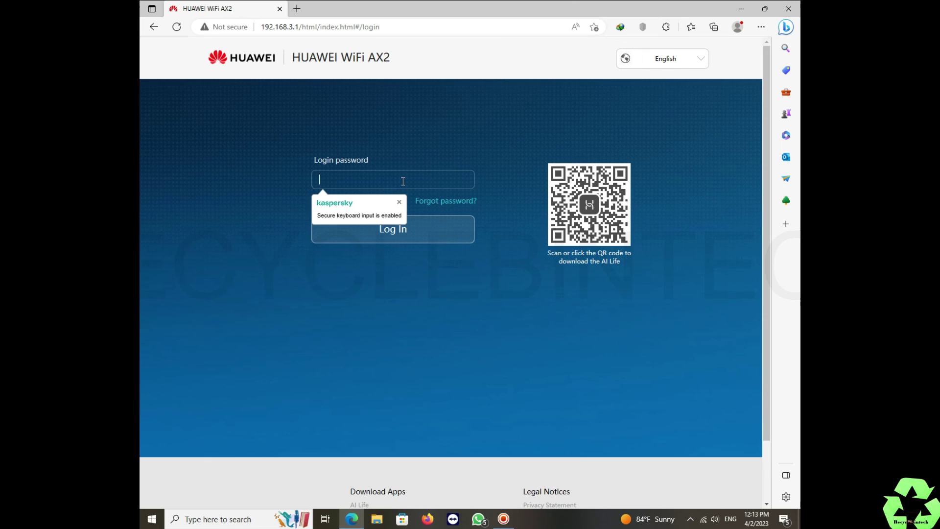
{"action": "type", "text": "•••••••••"}
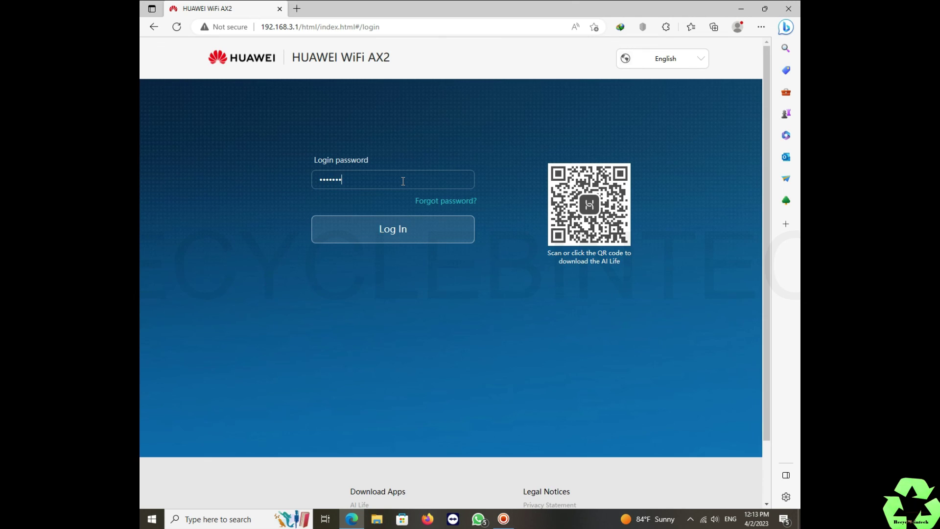
{"action": "key", "text": "Return"}
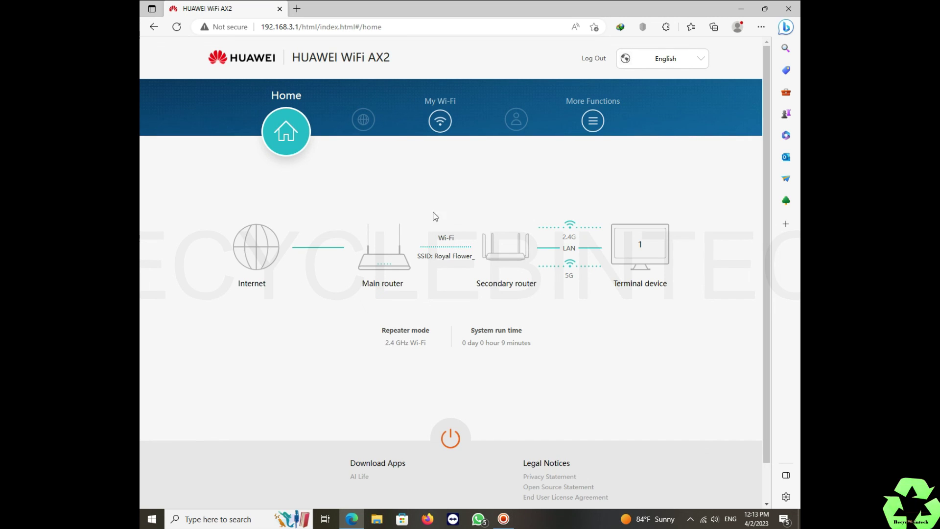
Step: Check the SSID labels on the Home diagram, then open About Router via More Functions
{"action": "left_click_drag", "start_coordinate": [433, 257], "coordinate": [472, 259]}
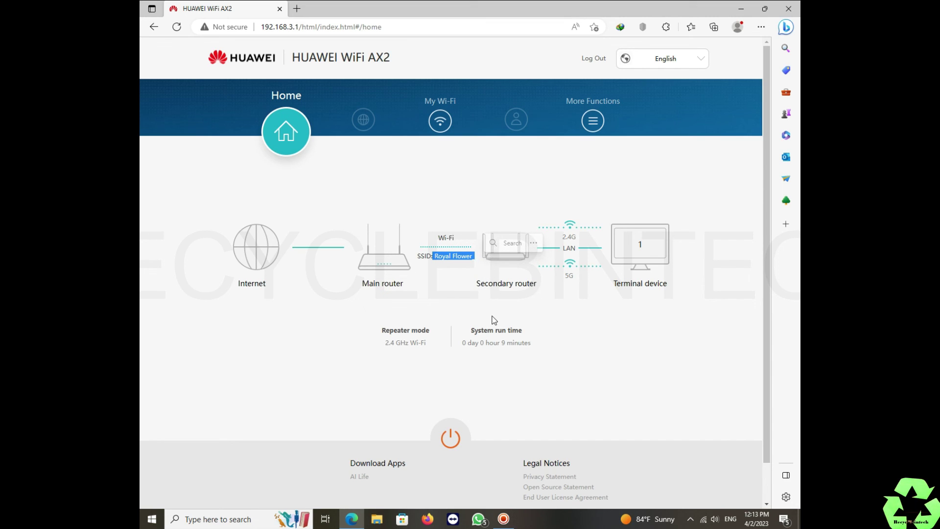
{"action": "left_click", "coordinate": [462, 113]}
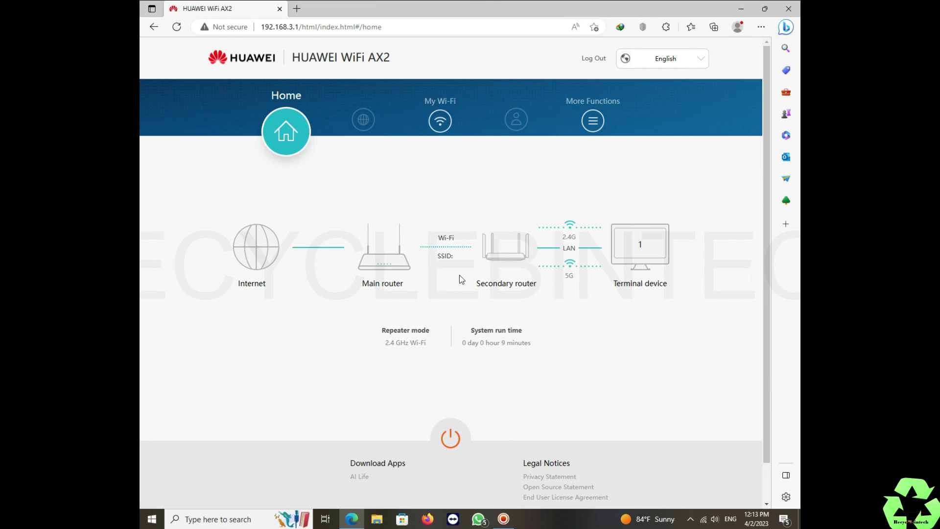
{"action": "mouse_move", "coordinate": [545, 268]}
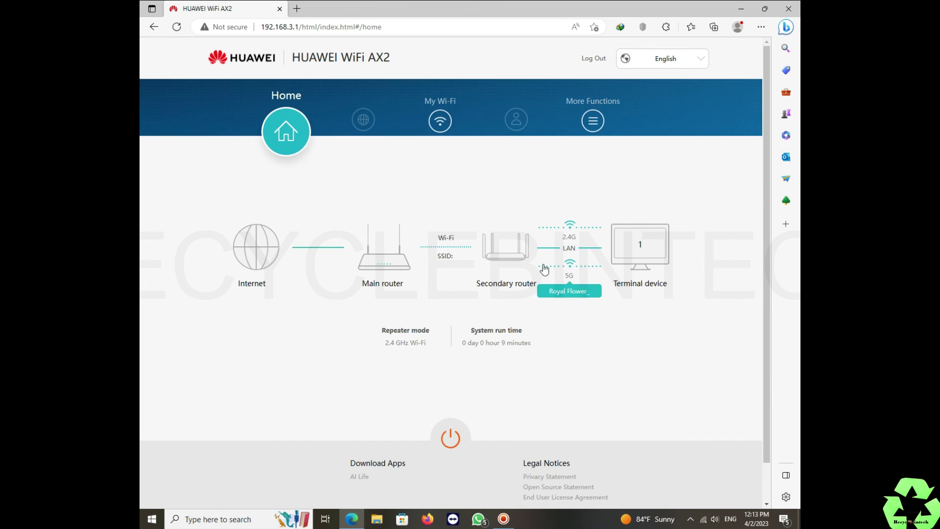
{"action": "left_click", "coordinate": [583, 128]}
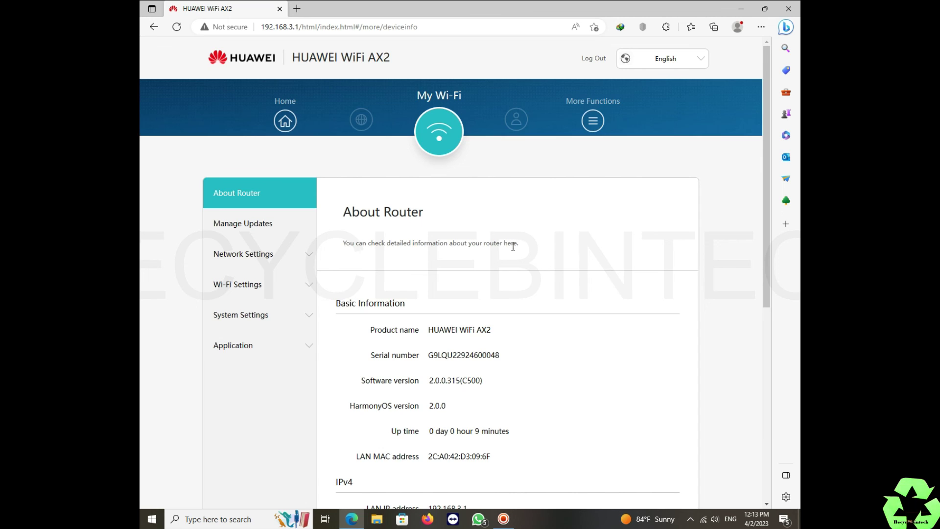
{"action": "scroll", "coordinate": [512, 246], "scroll_direction": "down", "scroll_amount": 4}
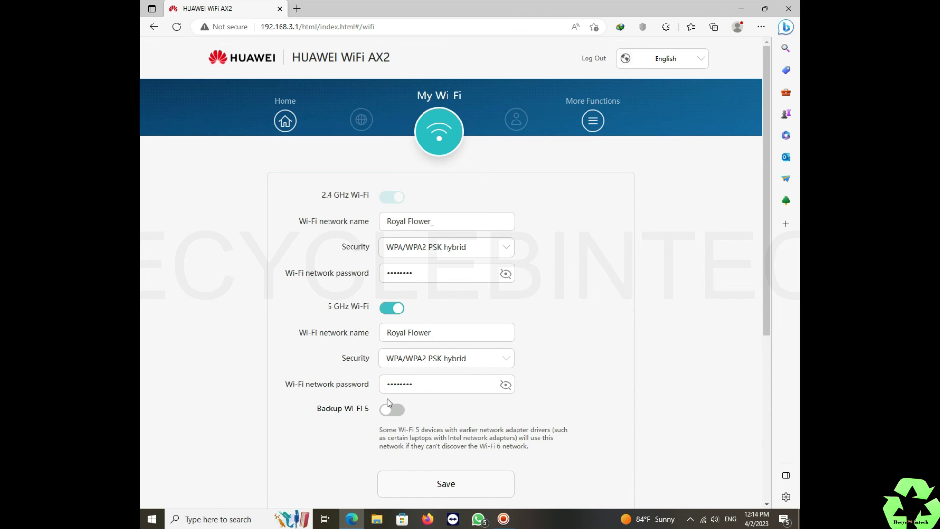
{"action": "scroll", "coordinate": [394, 406], "scroll_direction": "down", "scroll_amount": 3}
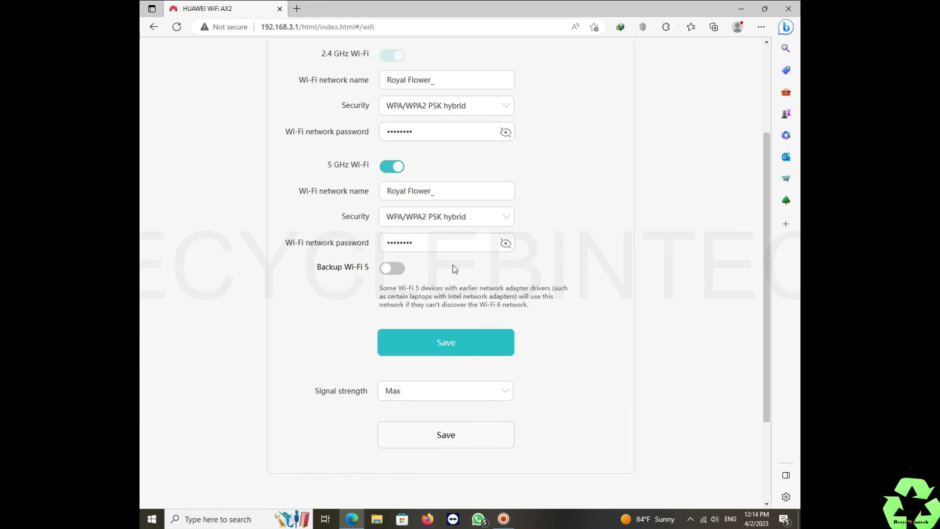
{"action": "scroll", "coordinate": [458, 196], "scroll_direction": "up", "scroll_amount": 3}
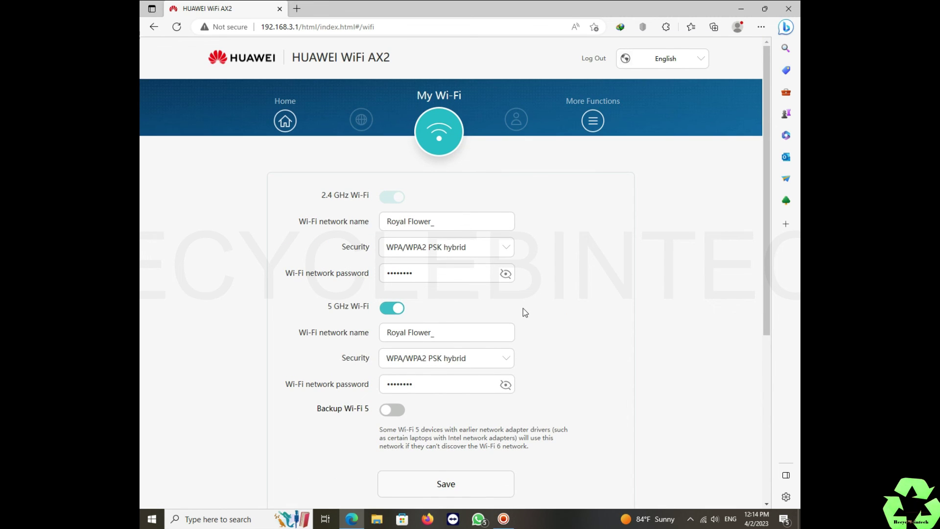
{"action": "scroll", "coordinate": [523, 309], "scroll_direction": "down", "scroll_amount": 3}
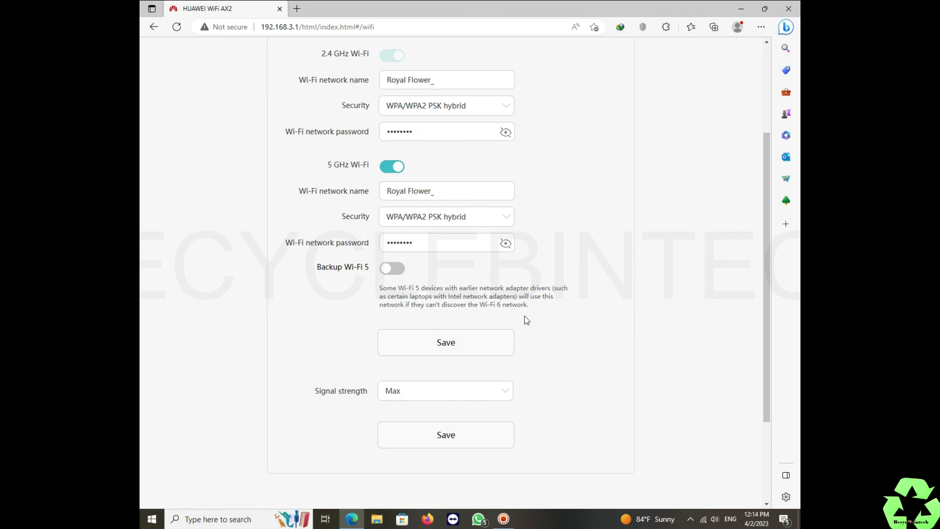
{"action": "scroll", "coordinate": [598, 225], "scroll_direction": "up", "scroll_amount": 3}
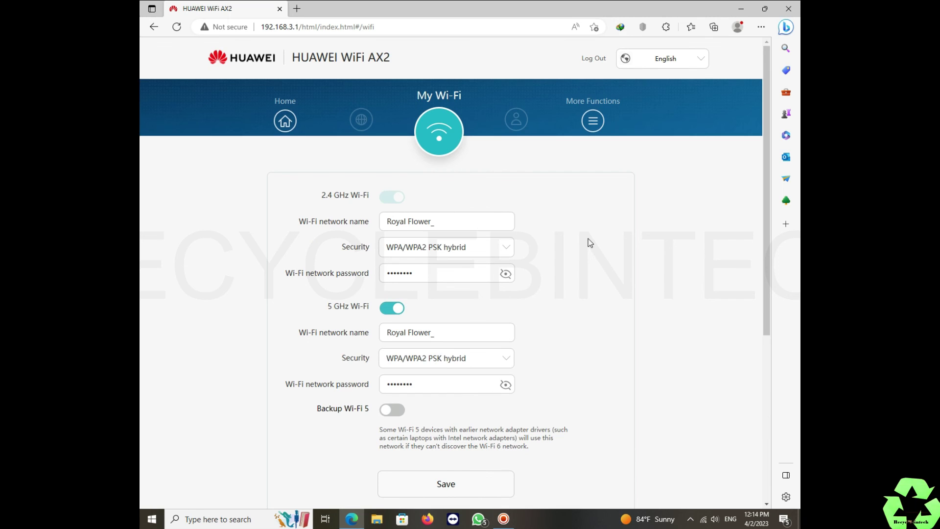
{"action": "left_click", "coordinate": [593, 121]}
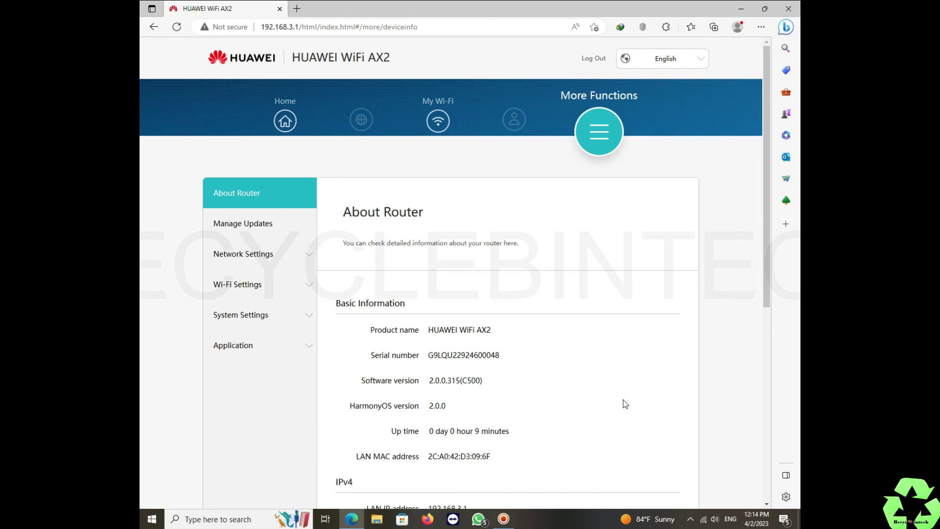
{"action": "scroll", "coordinate": [624, 402], "scroll_direction": "down", "scroll_amount": 2}
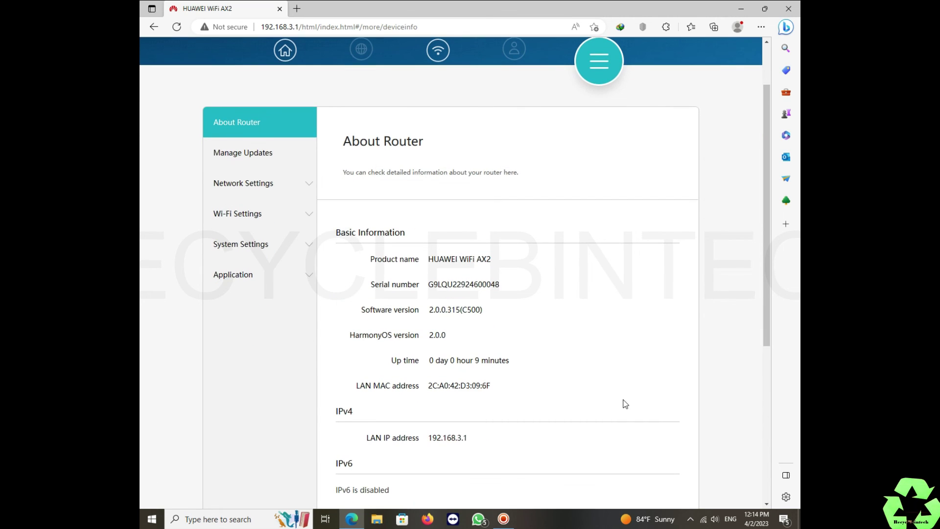
{"action": "left_click", "coordinate": [503, 520]}
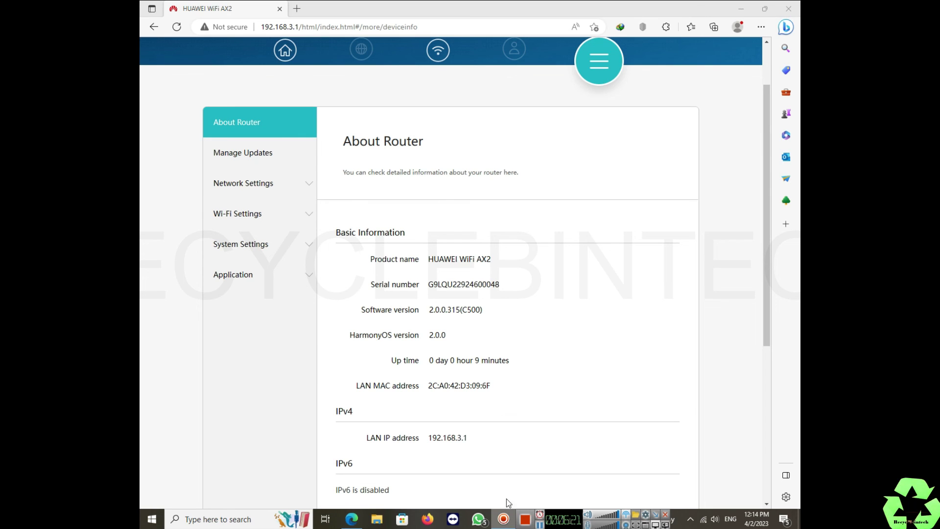
{"action": "left_click", "coordinate": [529, 525]}
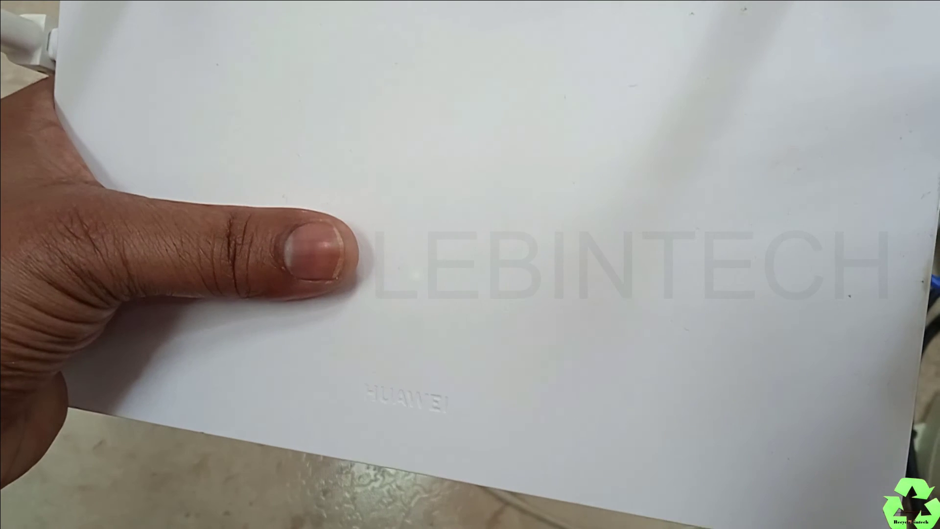